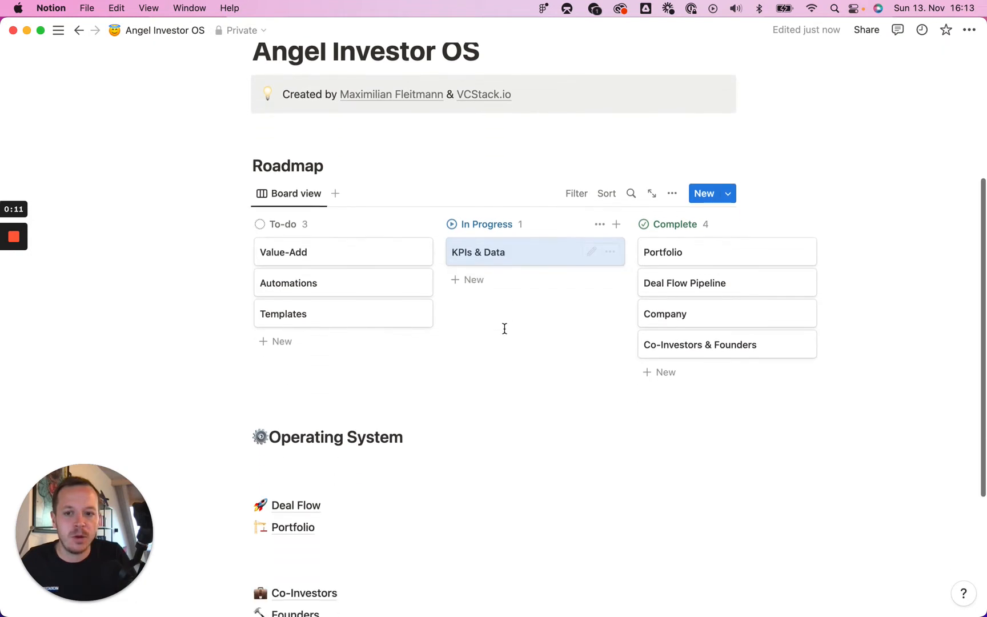
scroll(455, 358, "down", 3)
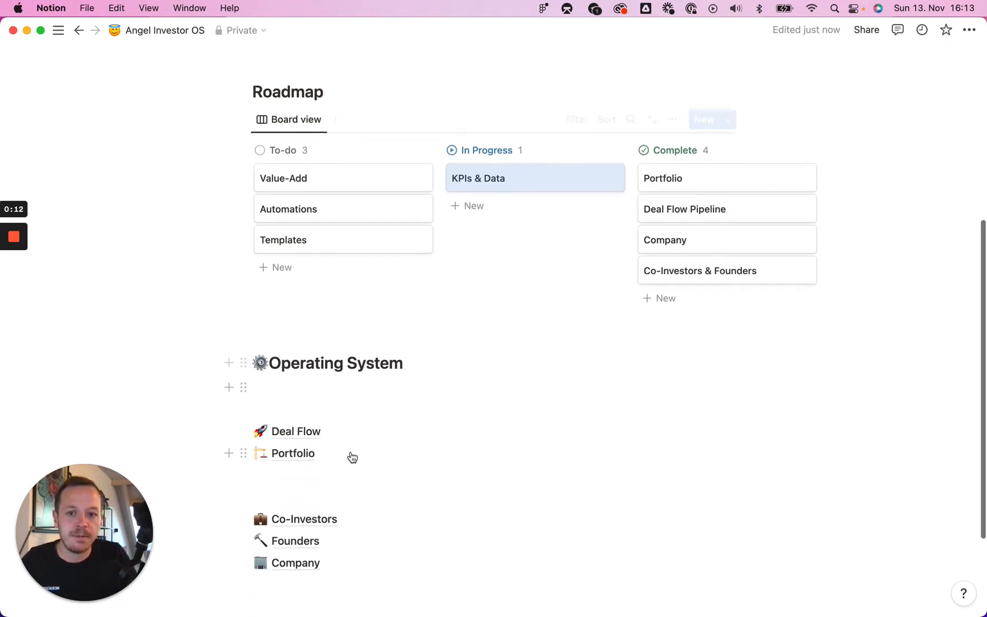
- Insert a new sub-page block below the Portfolio link in the Operating System section
left_click(306, 482)
key("Return")
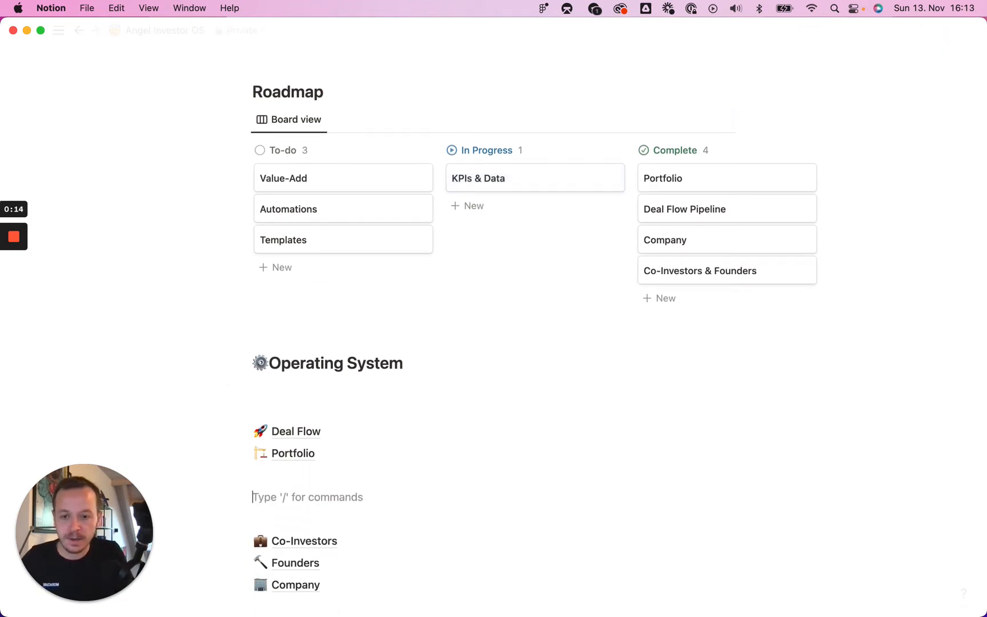
type("/page")
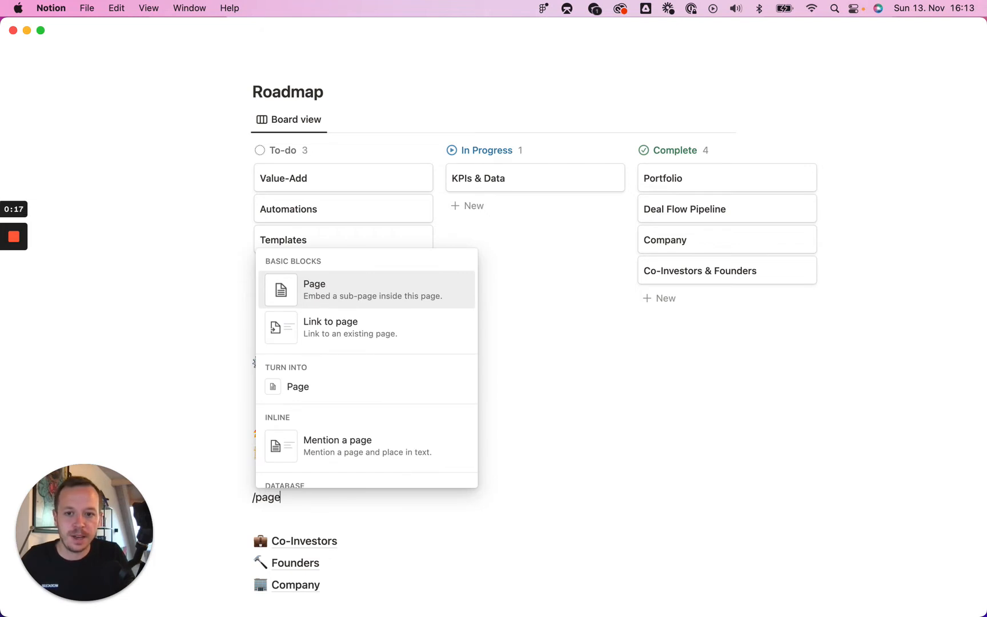
key("Return")
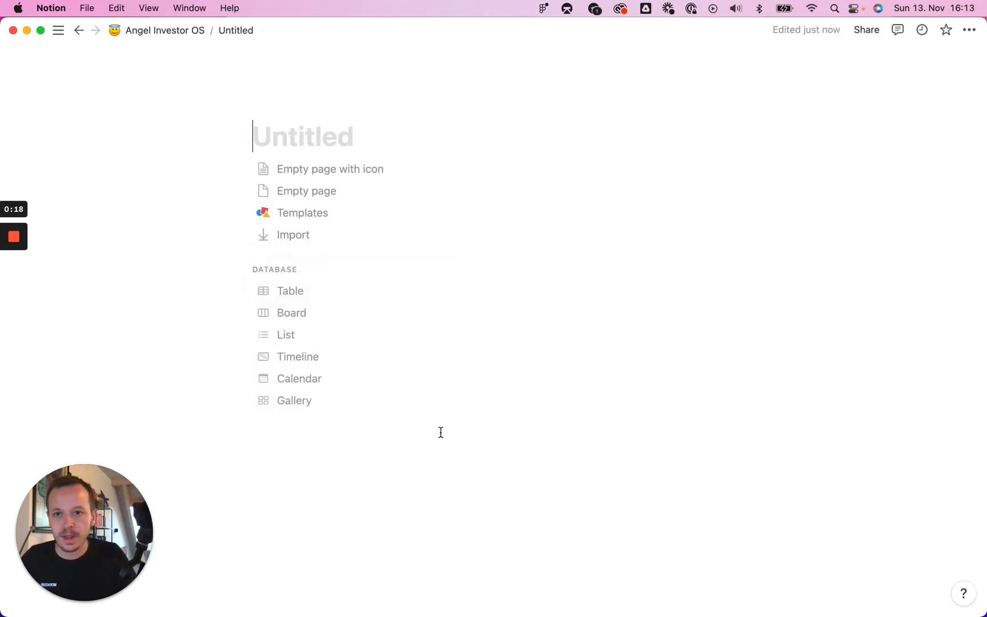
- Give the new page the 1234 numbers emoji as its icon and title it KPIs
left_click(289, 106)
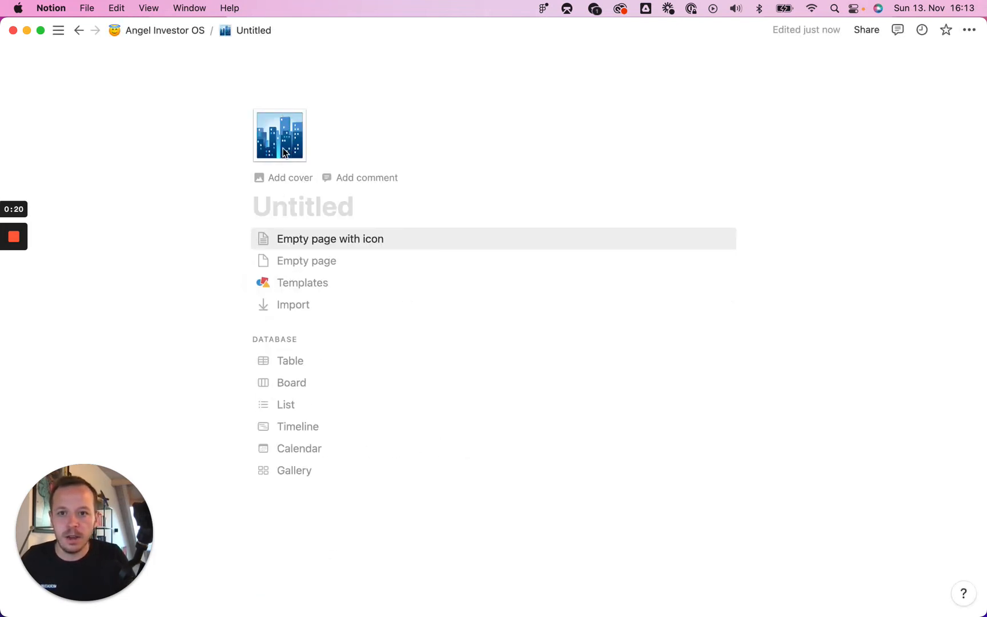
left_click(283, 152)
type("numb")
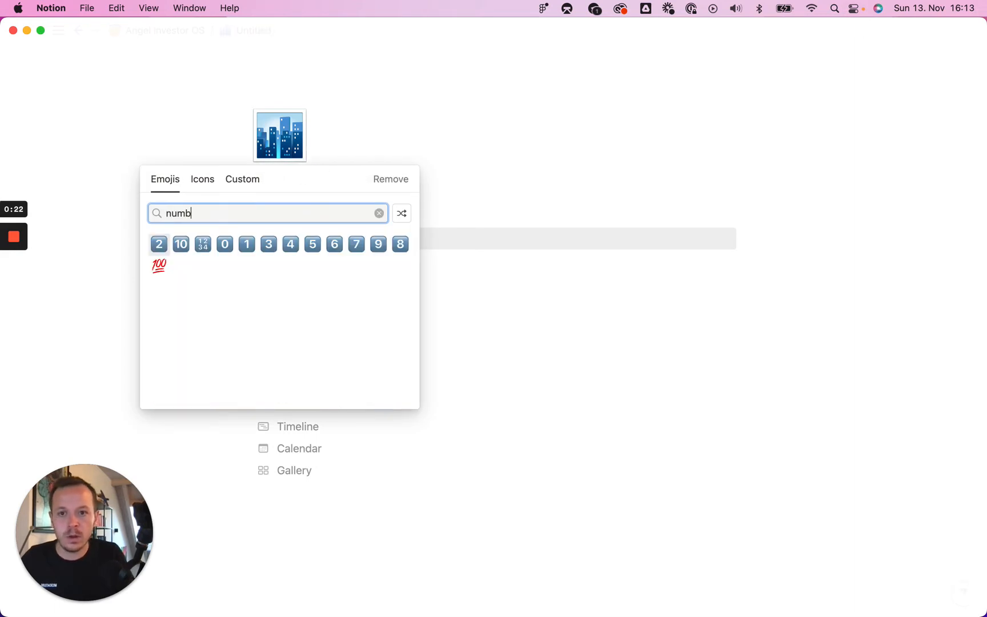
left_click(201, 245)
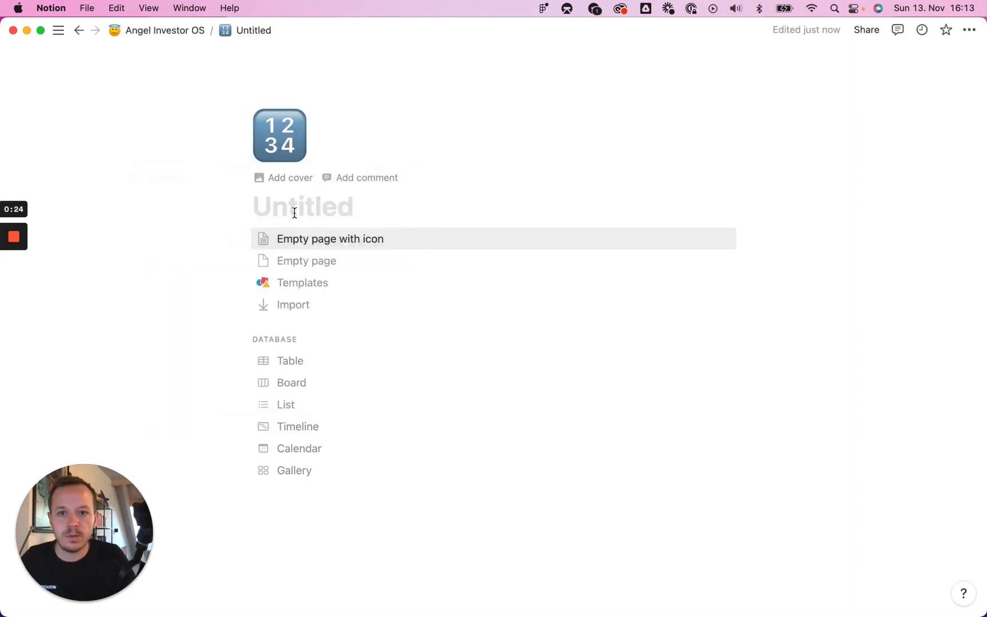
type("KPIs")
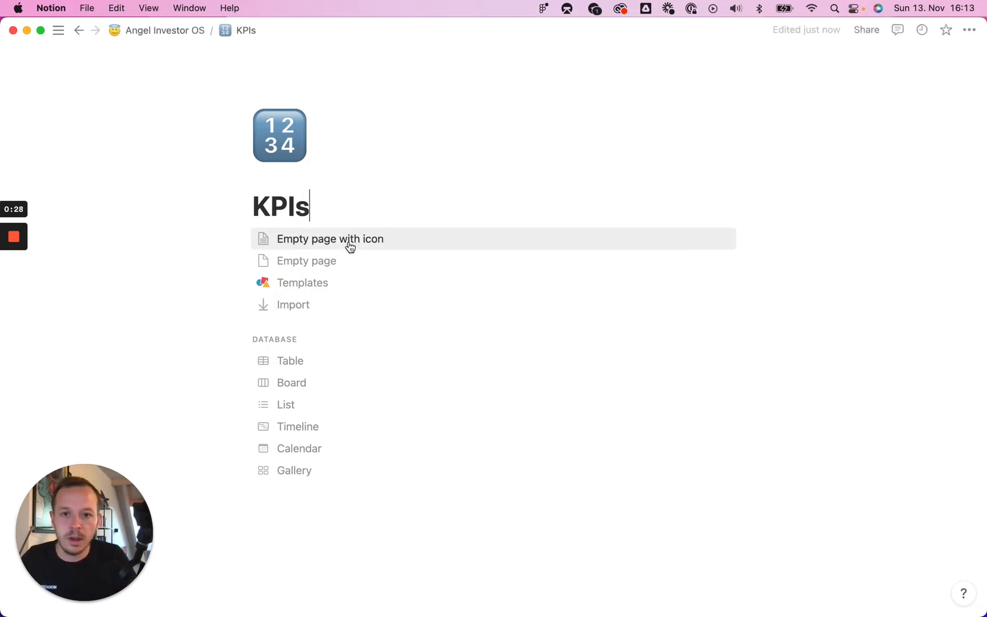
- Add a new inline table database named KPIs below the title and hide the database title
key("Return")
type("/table")
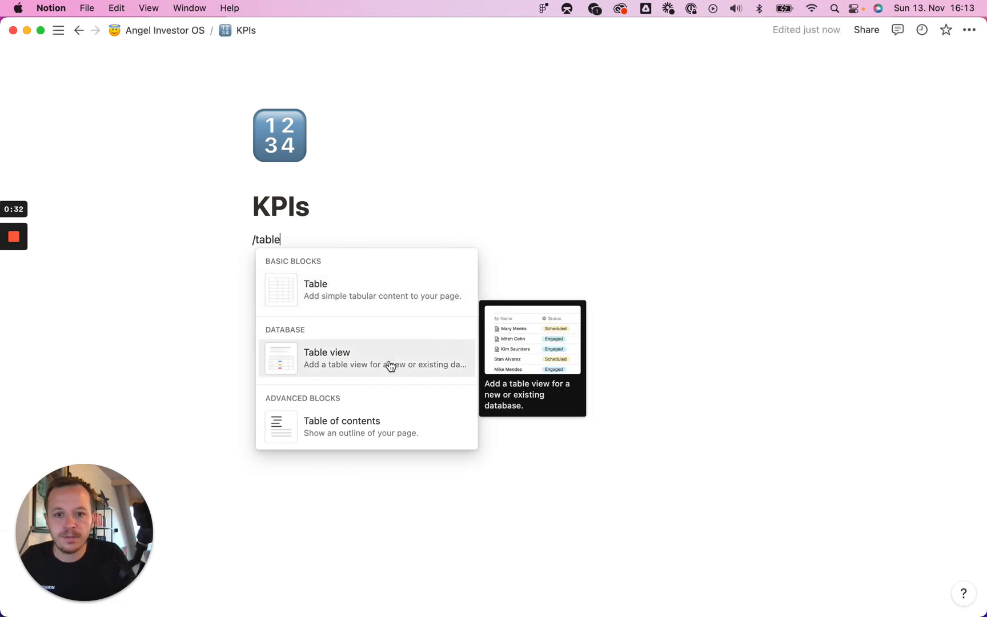
left_click(390, 366)
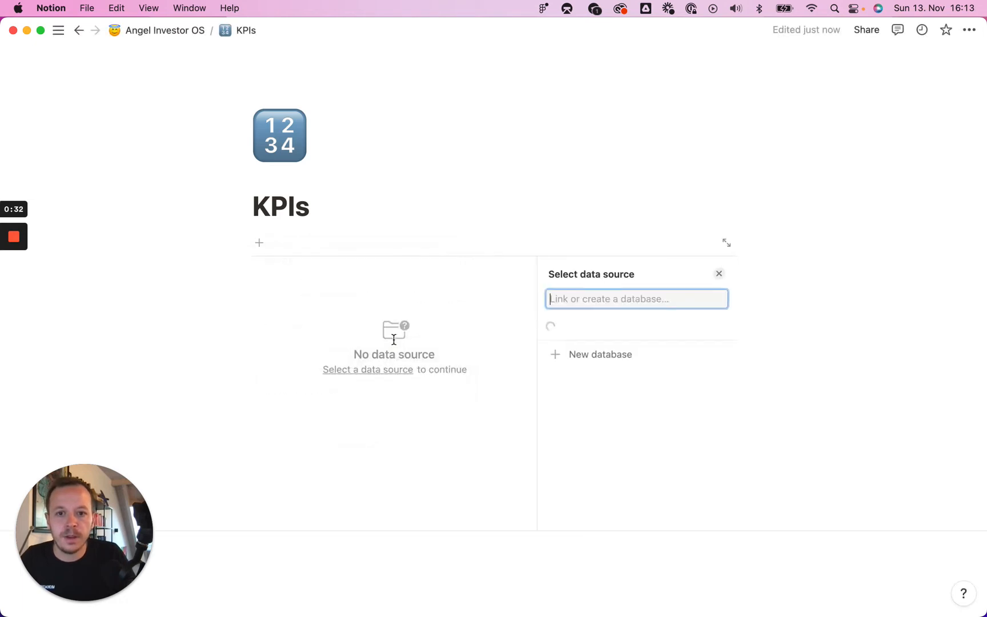
left_click(643, 488)
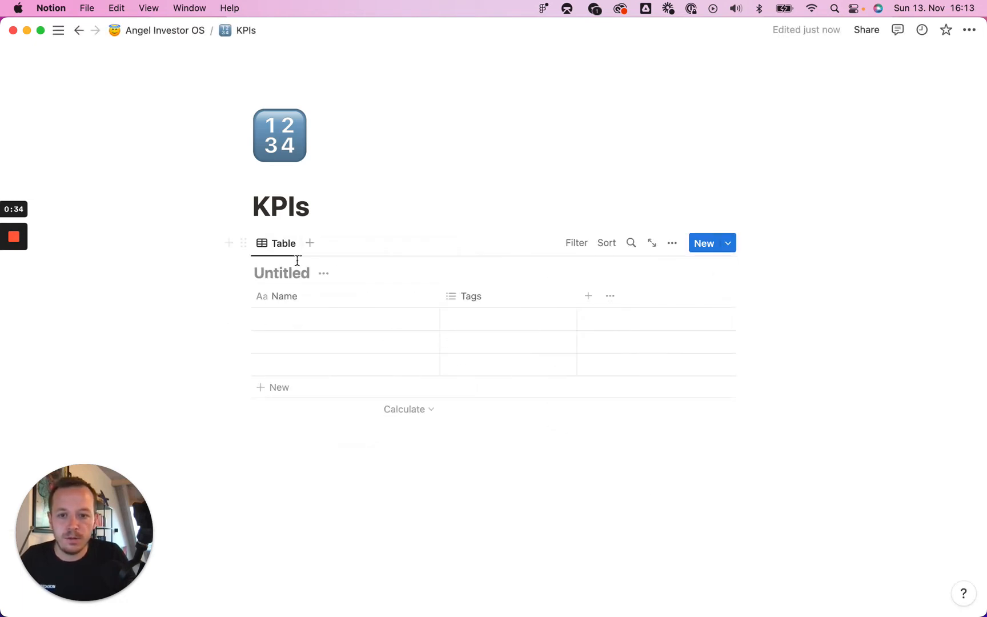
type("KPIs")
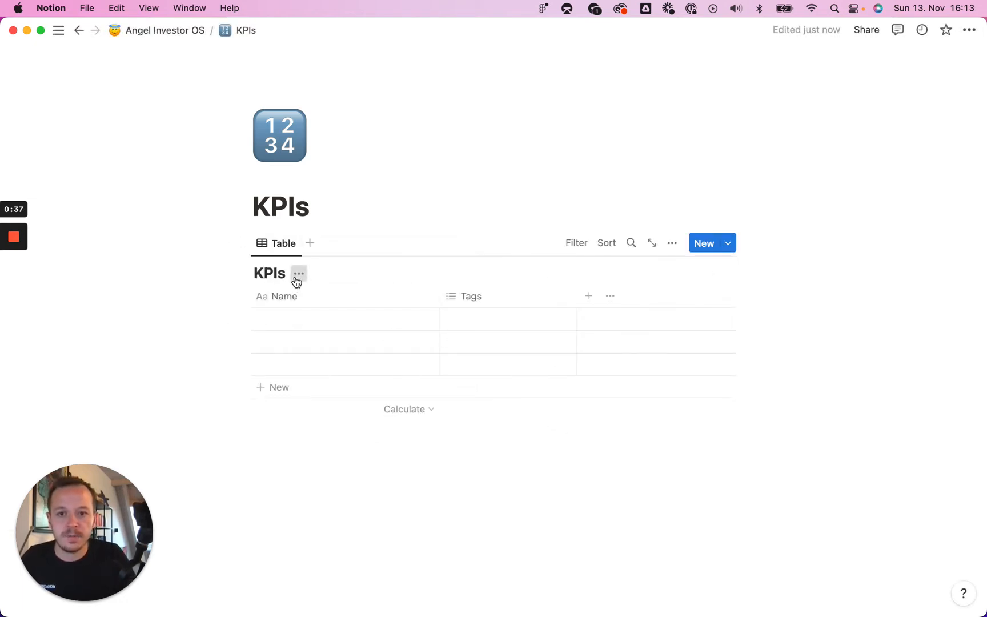
left_click(298, 277)
left_click(321, 346)
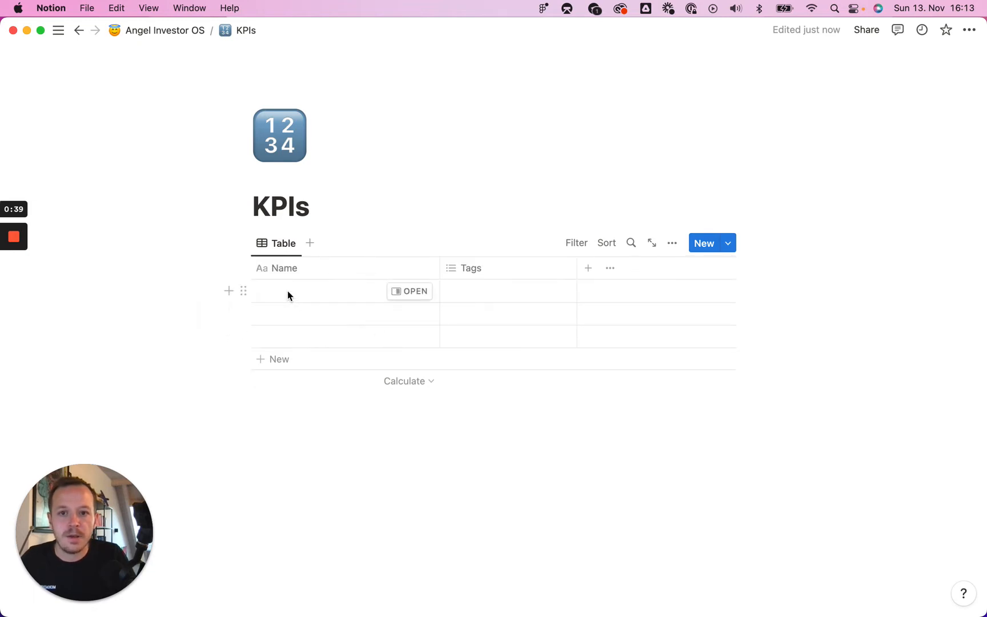
- Name the first table row Active Portfolio
left_click(326, 293)
type("Active")
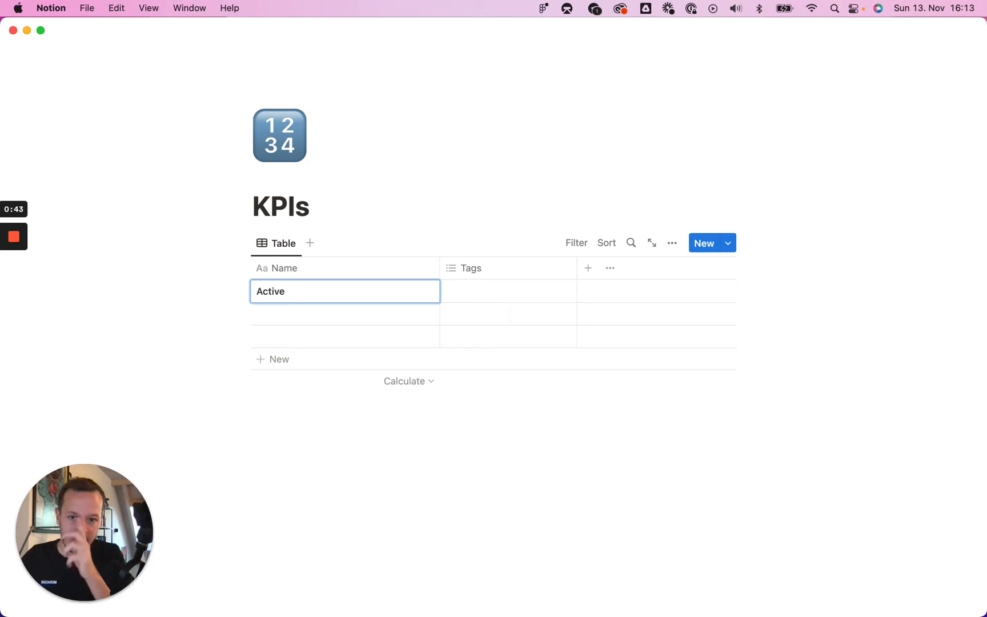
type(" Portfoli")
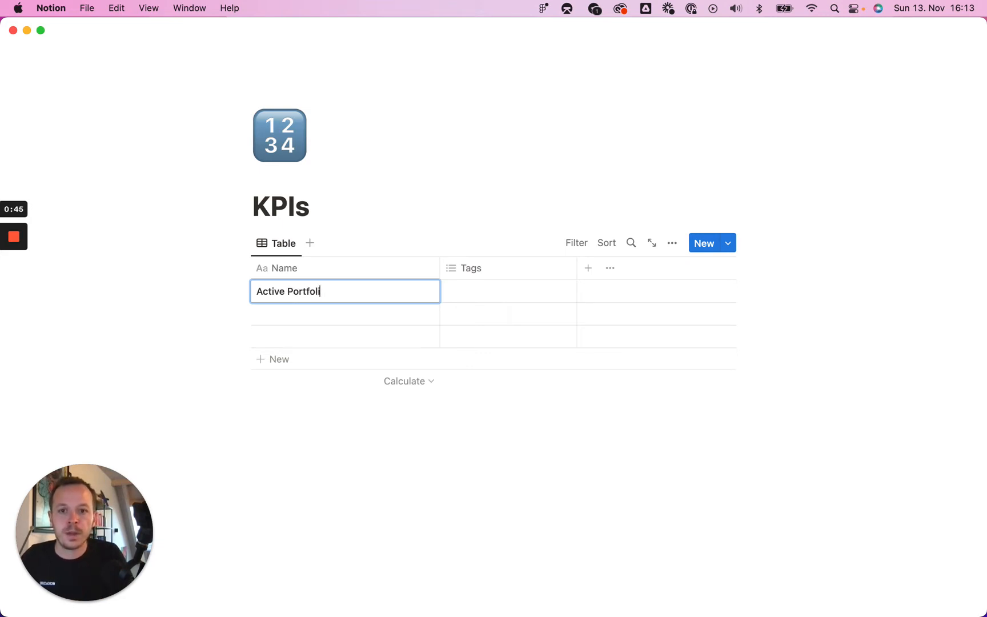
type("o")
key("Return")
- Name the second row Exited Portfolio and delete the empty third row
left_click(322, 308)
type("E")
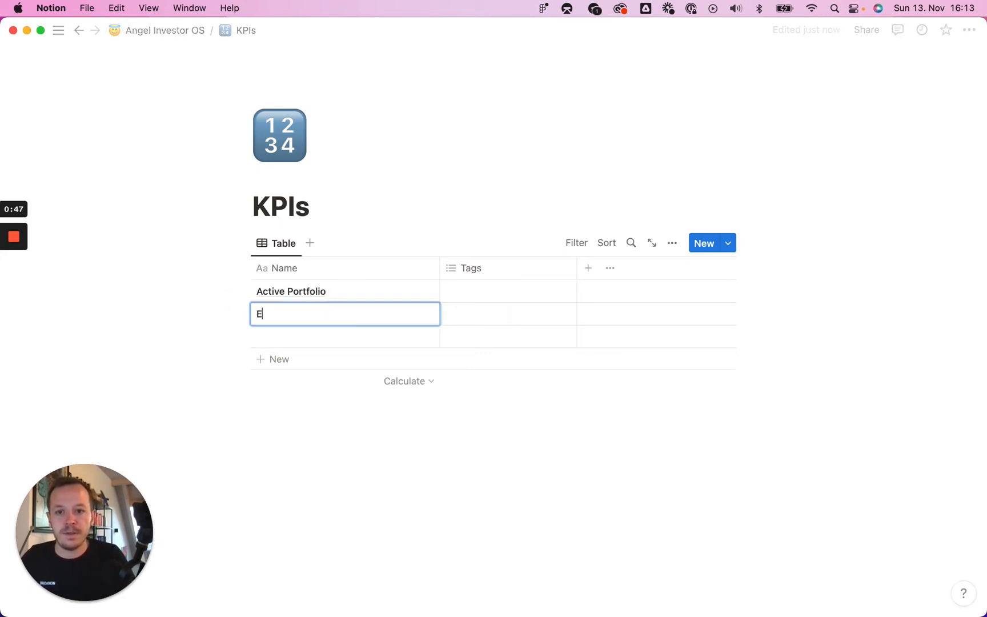
type("xited Portfolio")
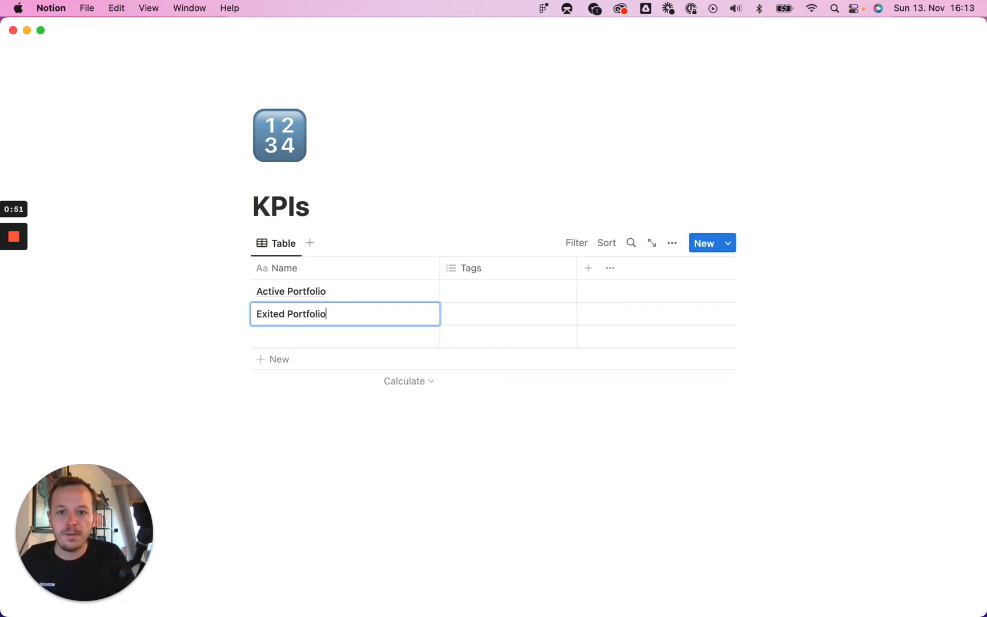
key("Return")
left_click(243, 338)
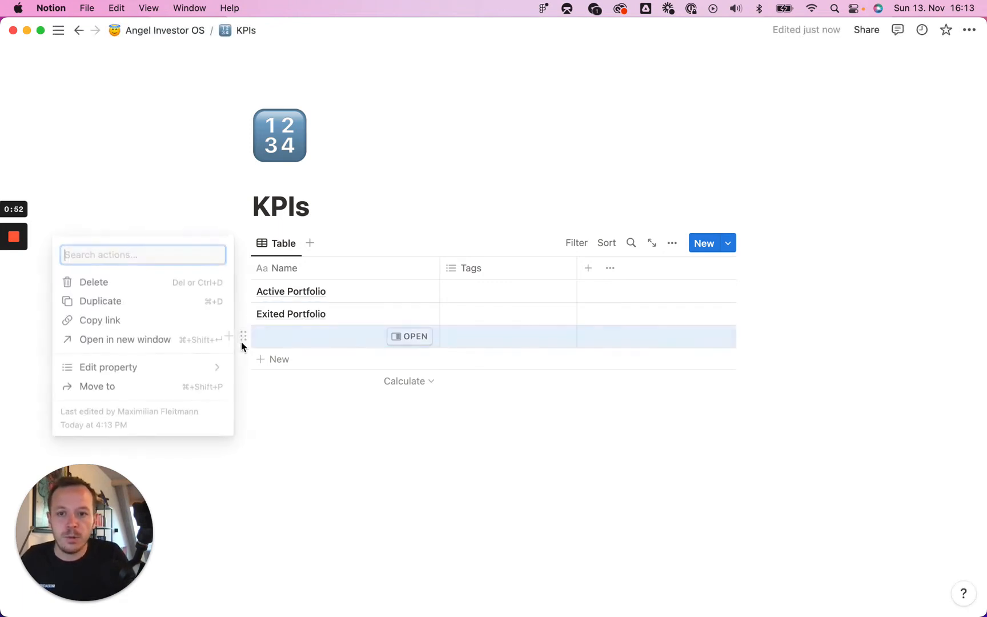
left_click(139, 284)
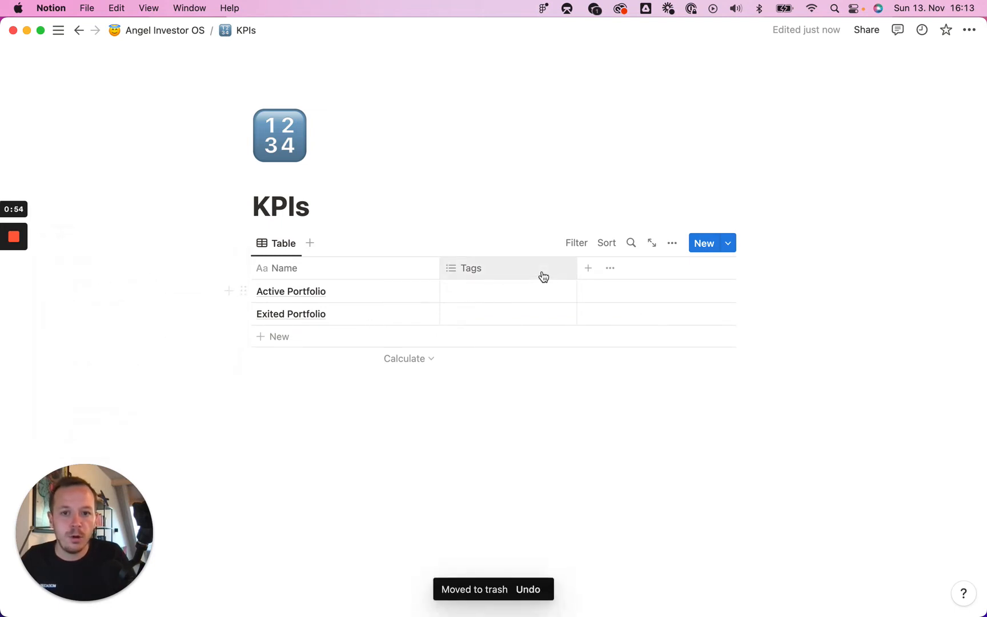
- Add a relation property named Companies linked to the Company database
left_click(592, 272)
scroll(610, 397, "down", 3)
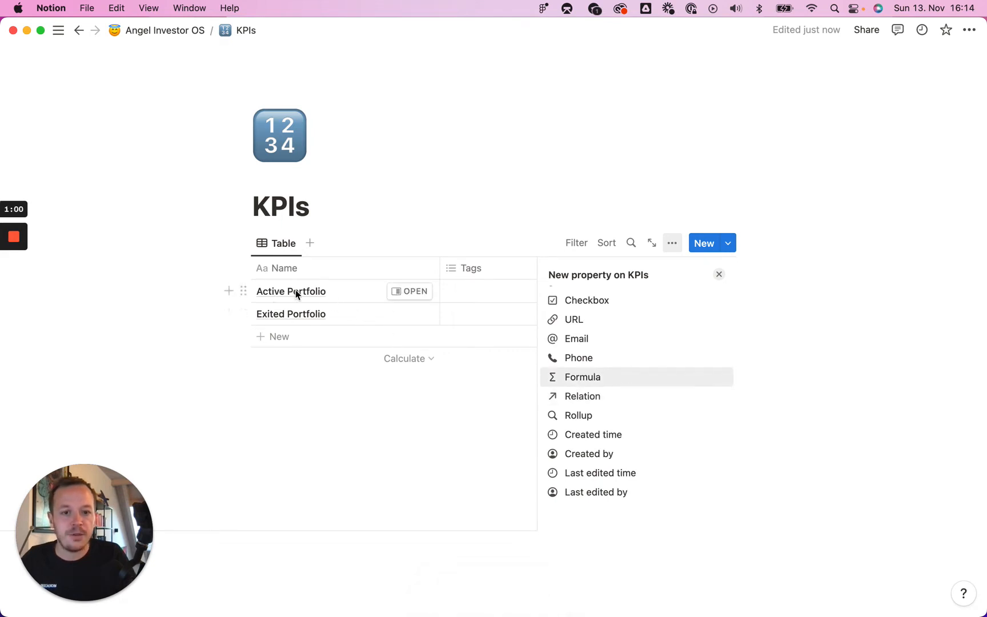
left_click(609, 397)
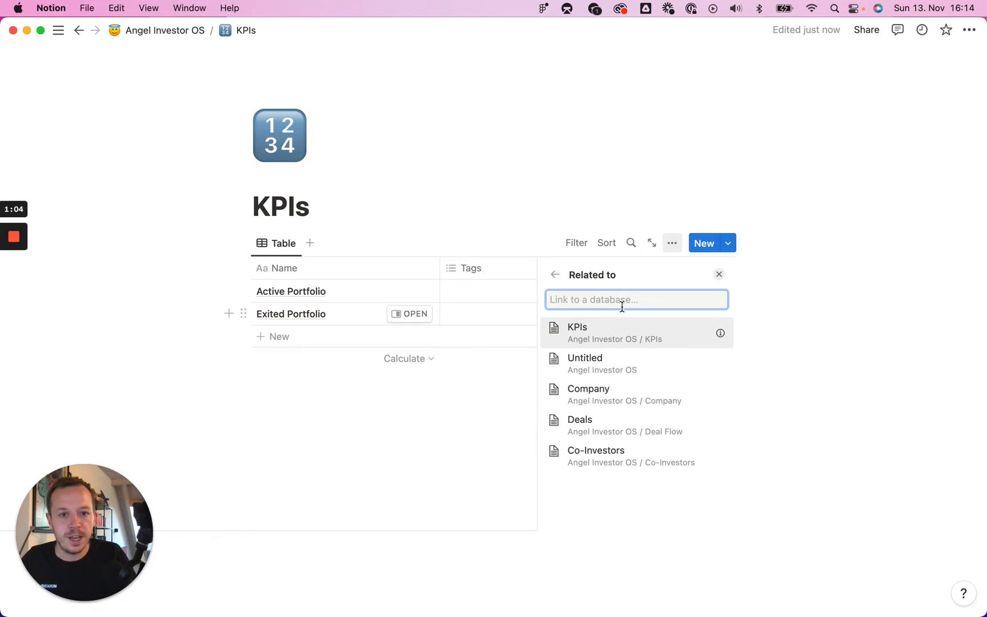
left_click(624, 397)
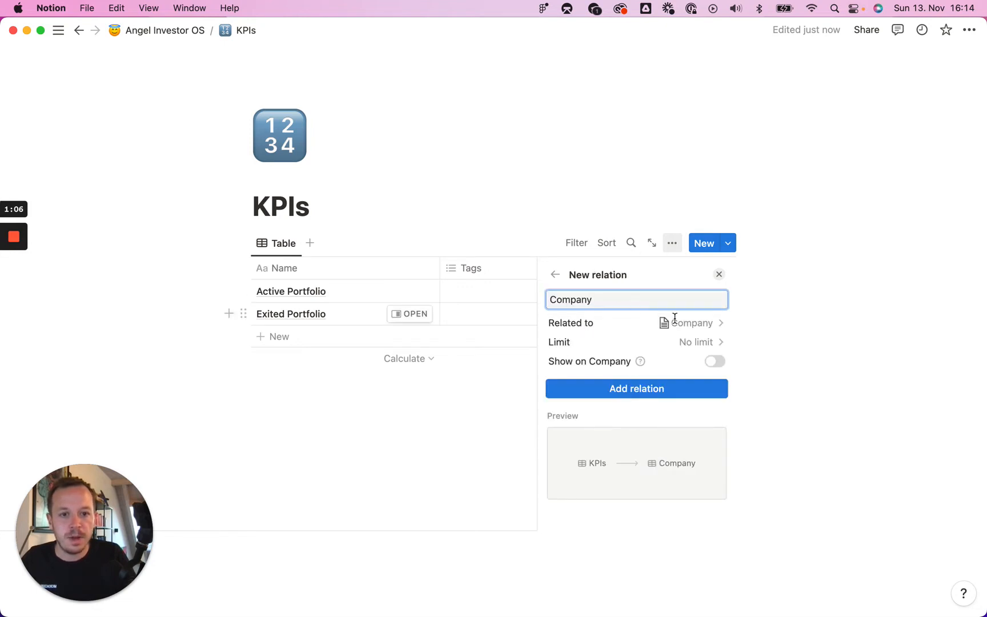
key("super+a")
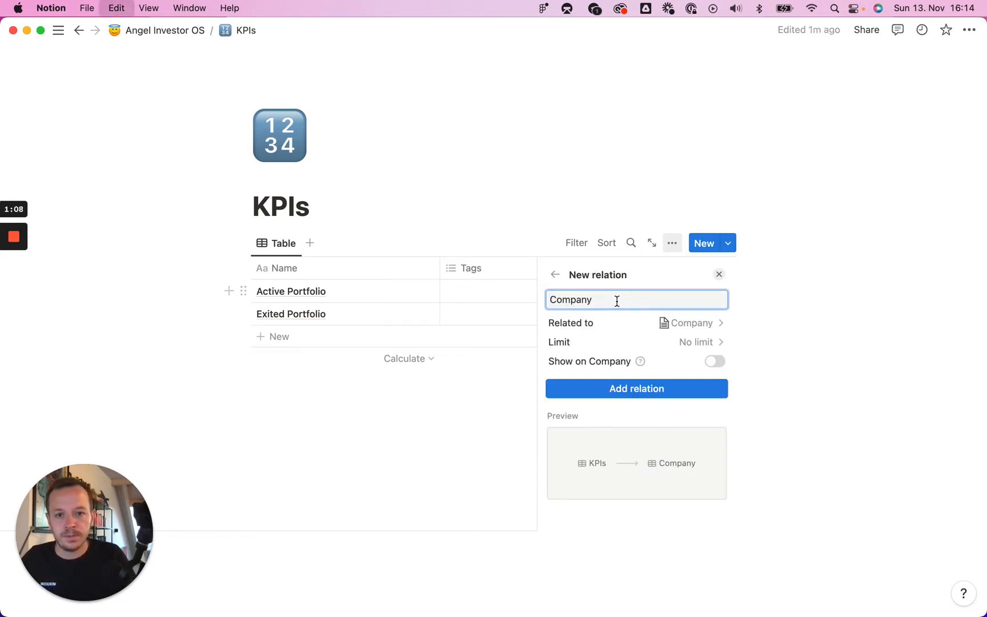
type("Companies")
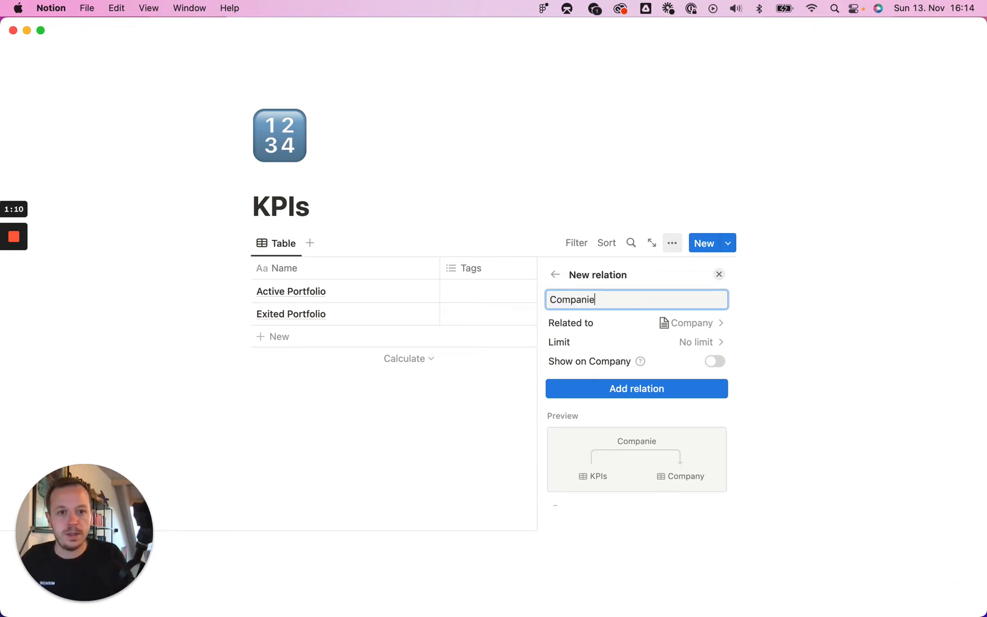
left_click(648, 390)
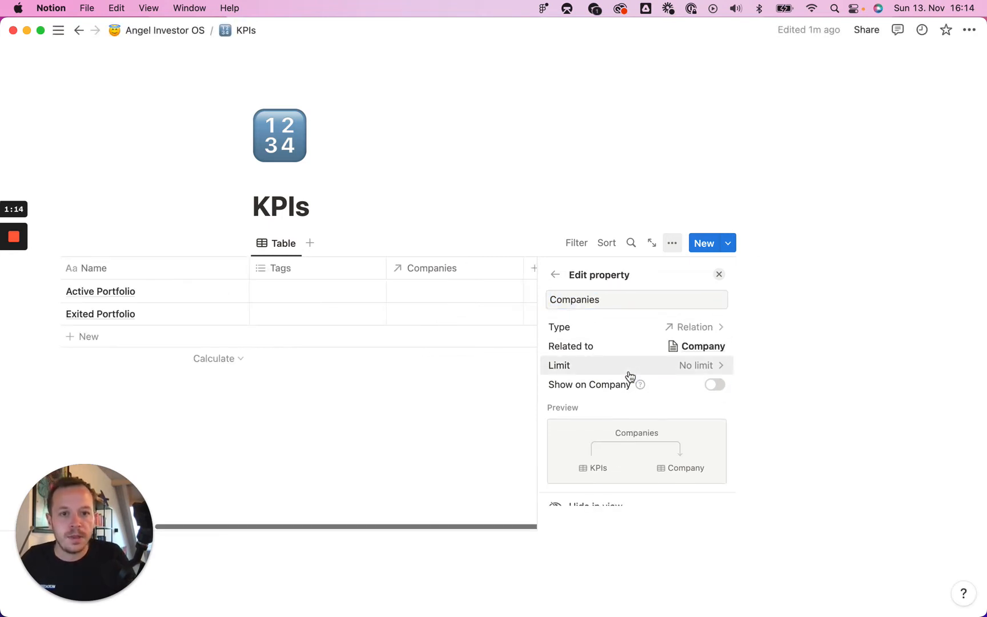
left_click(718, 275)
- Move the Companies column before Tags and link Active Portfolio to the Junto and BaseTemplates companies
left_click_drag(590, 273, 474, 273)
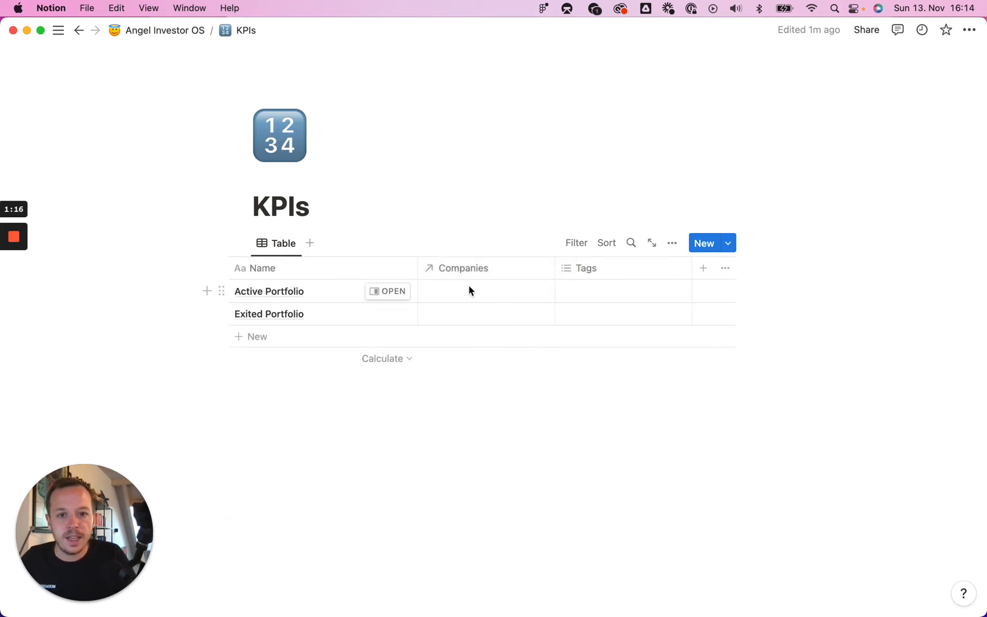
left_click(461, 290)
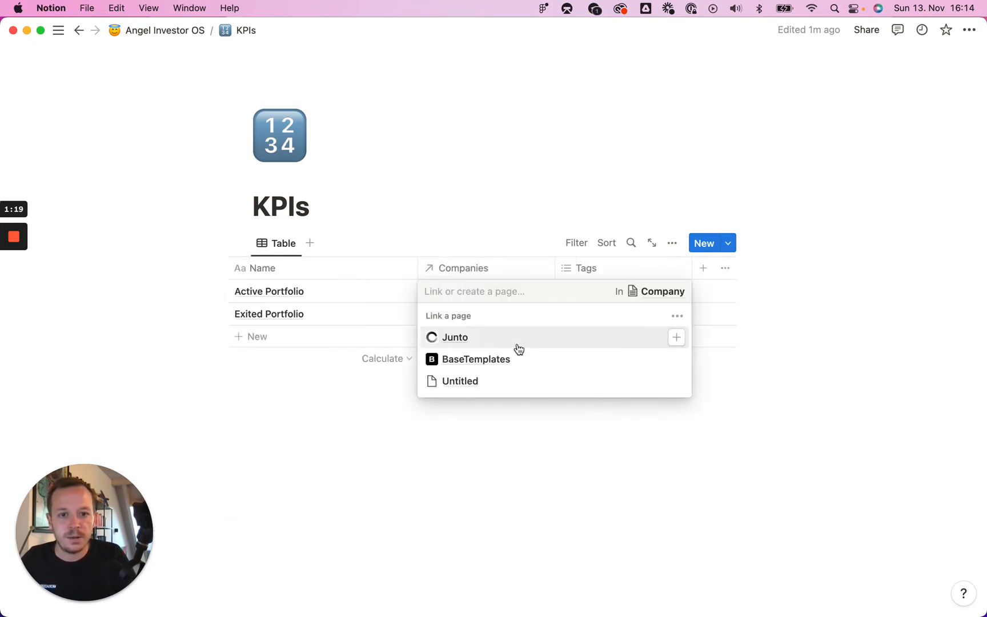
left_click(519, 349)
left_click(543, 383)
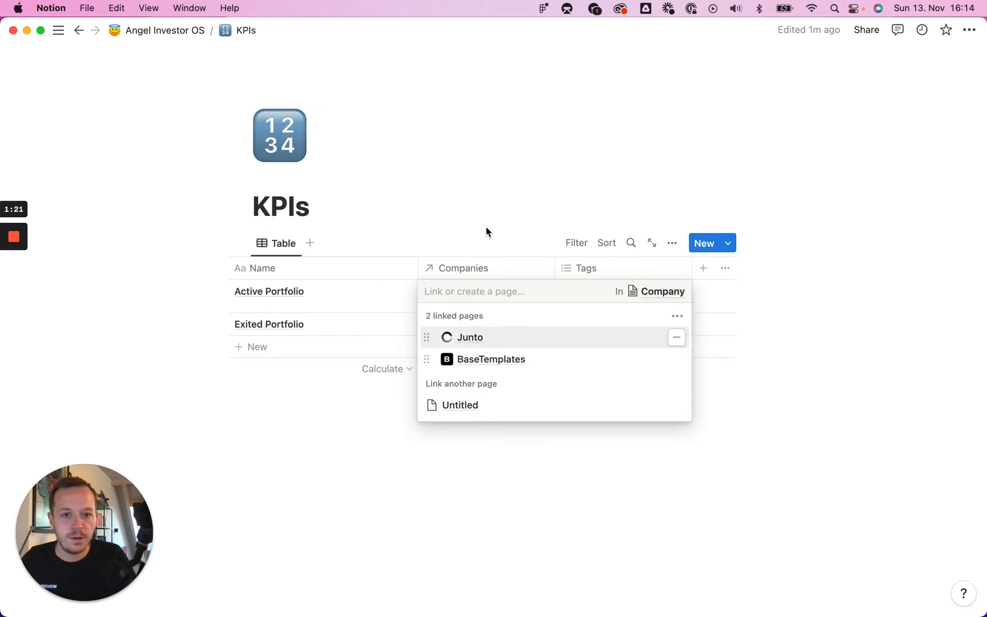
key("Escape")
left_click(588, 294)
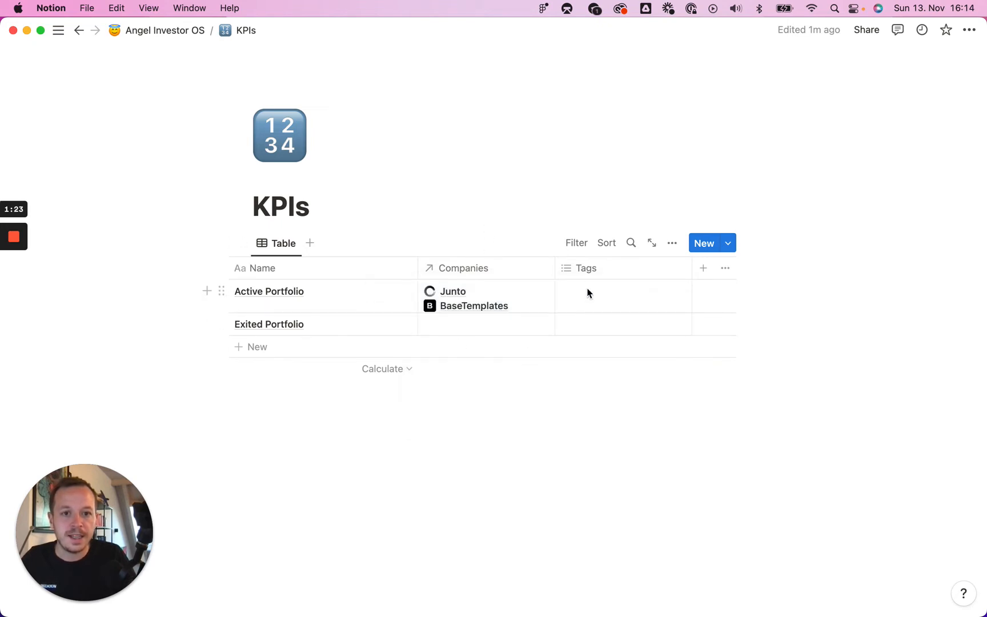
key("Escape")
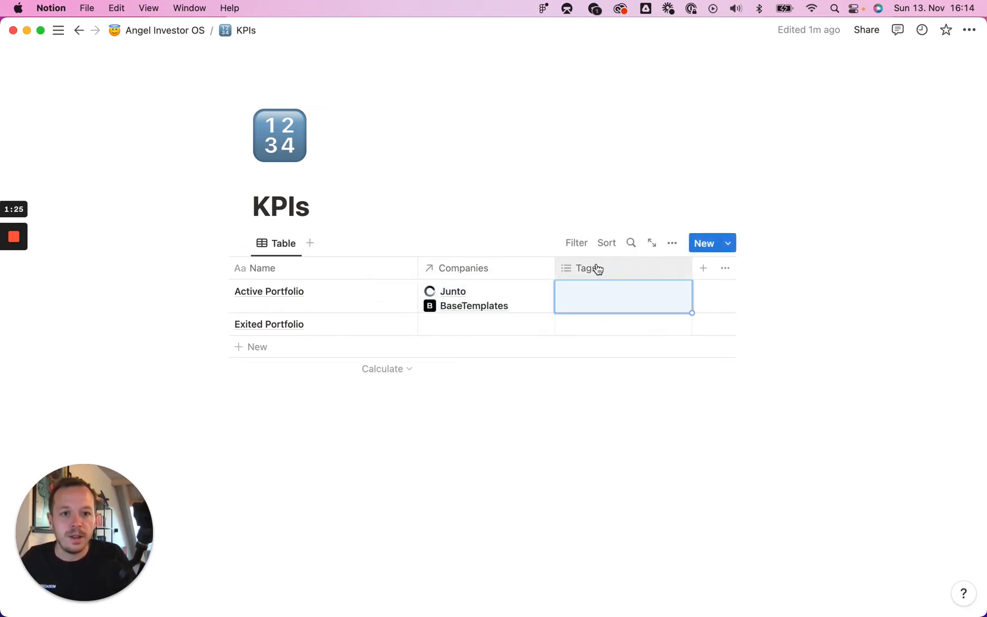
- Delete the Tags property from the table
left_click(675, 270)
left_click(613, 453)
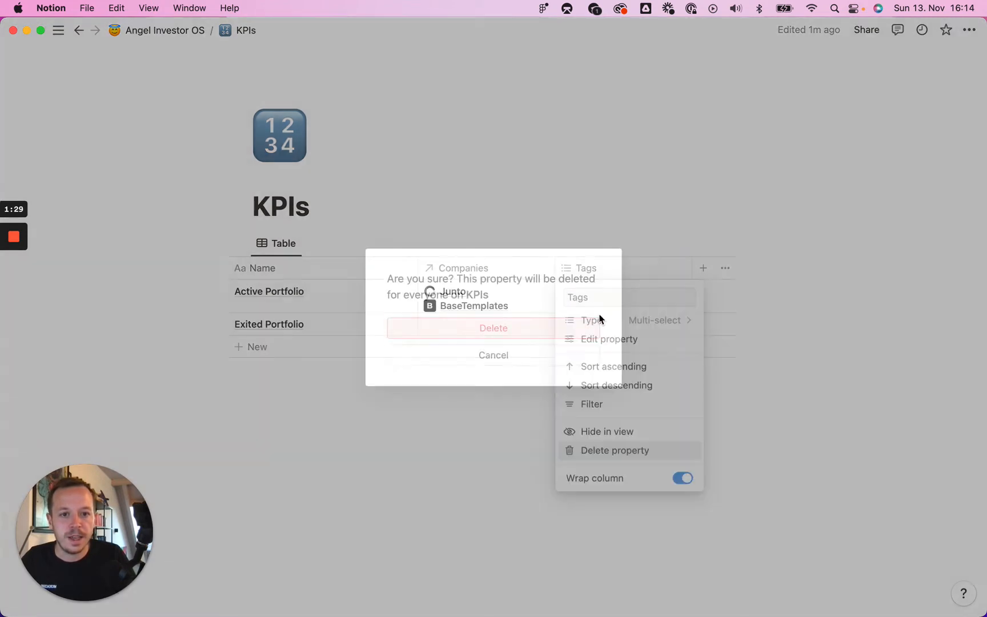
left_click(538, 329)
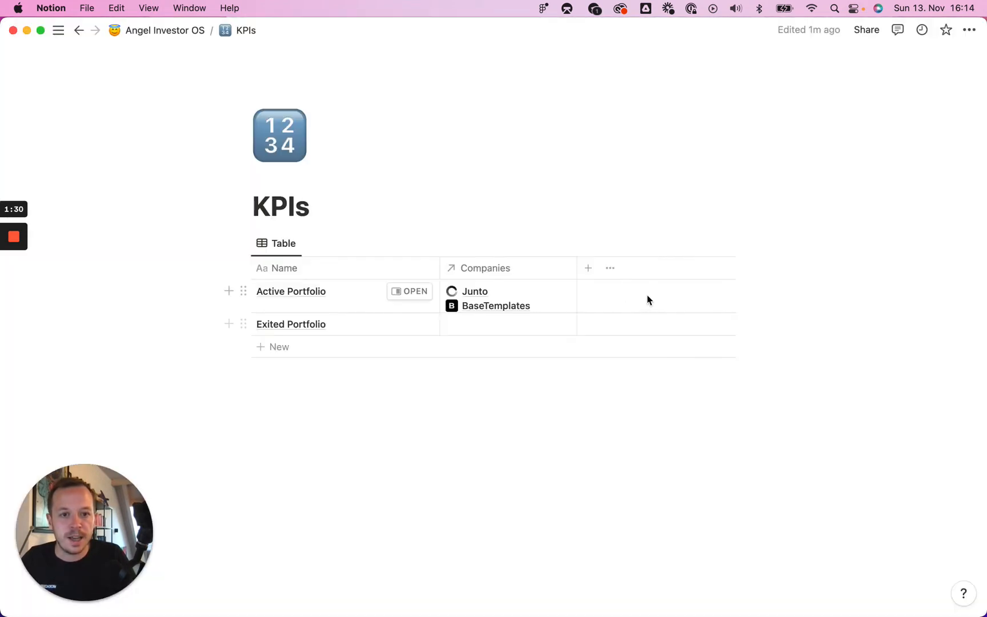
- Add a Rollup property and set its relation to Companies
left_click(591, 276)
scroll(621, 403, "down", 5)
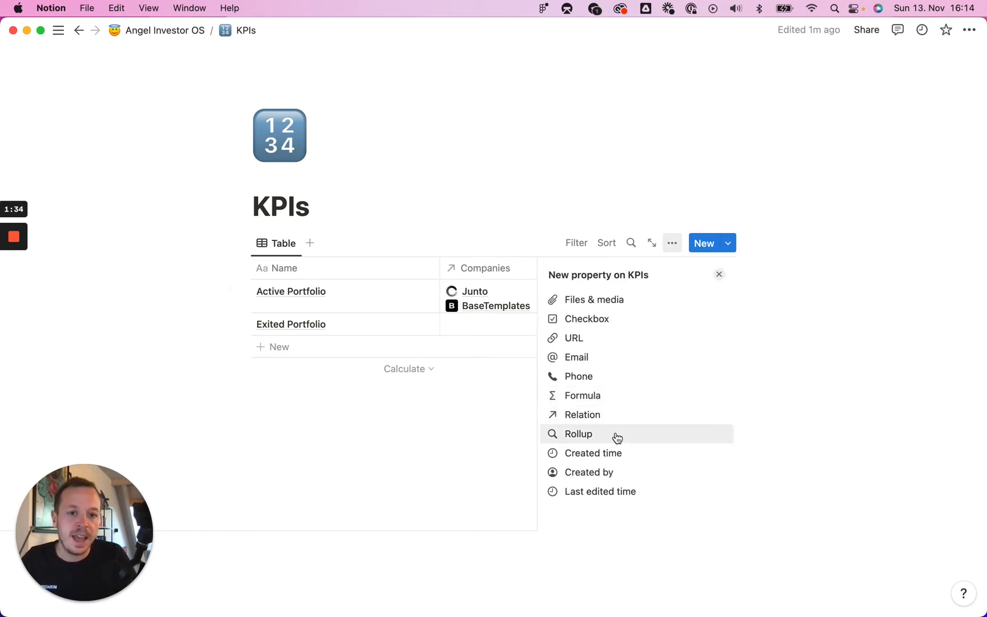
left_click(617, 438)
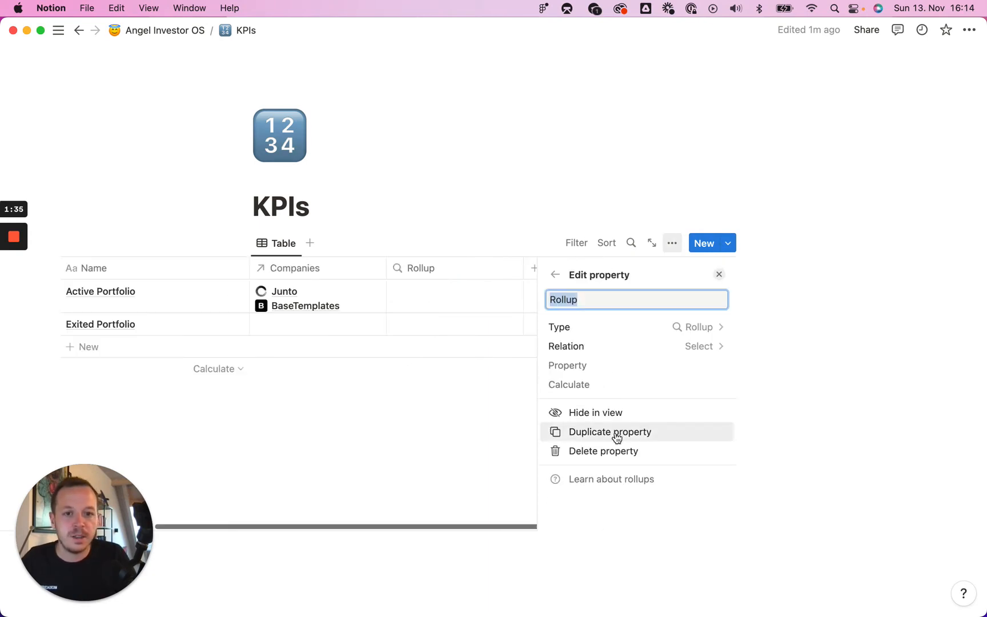
left_click(697, 348)
left_click(615, 407)
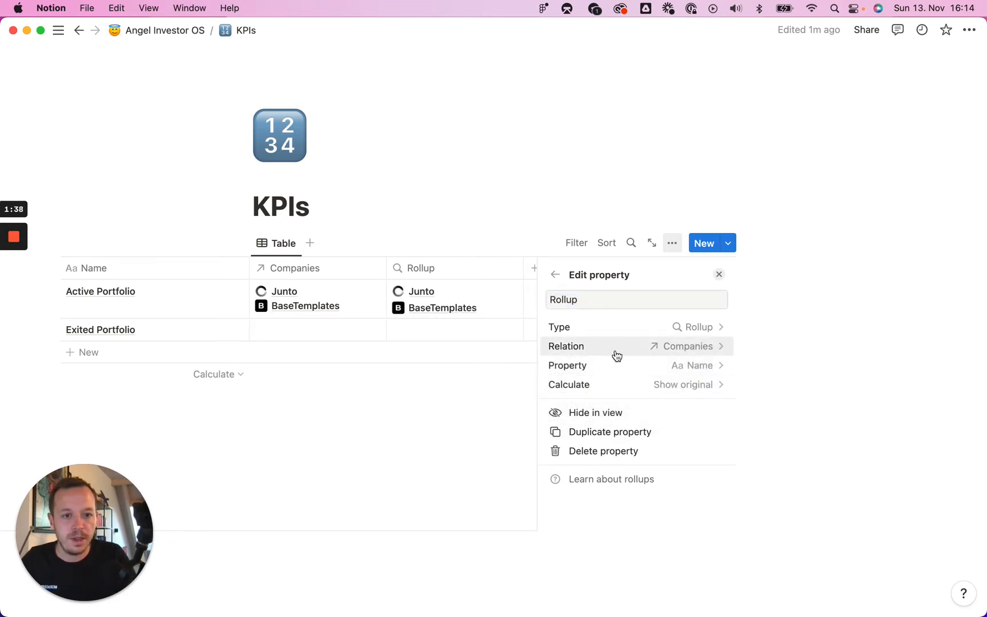
- Set the Rollup property to sum the related companies' Invested Amount
left_click(707, 368)
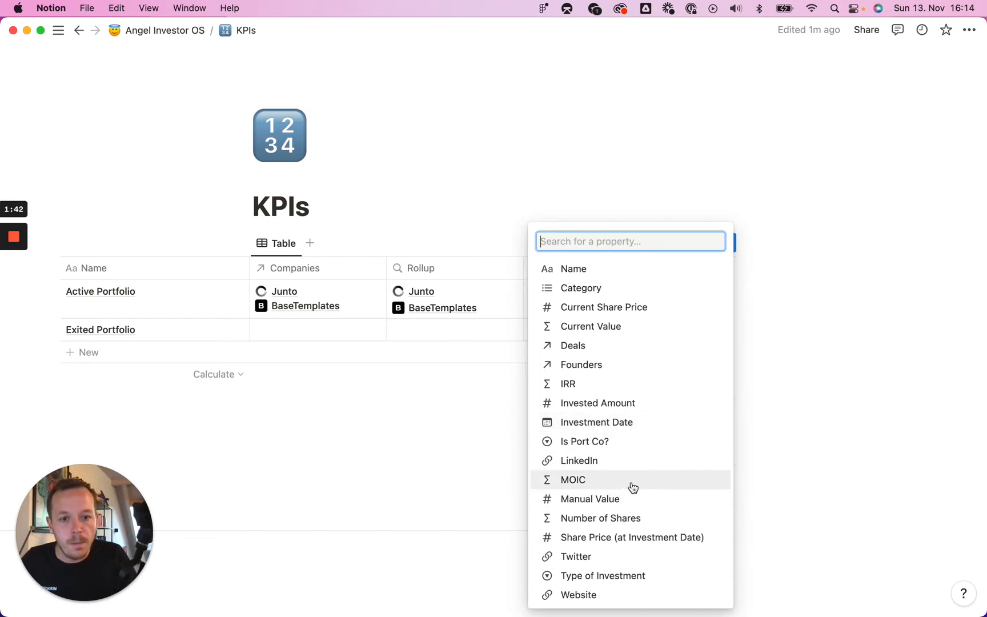
left_click(632, 403)
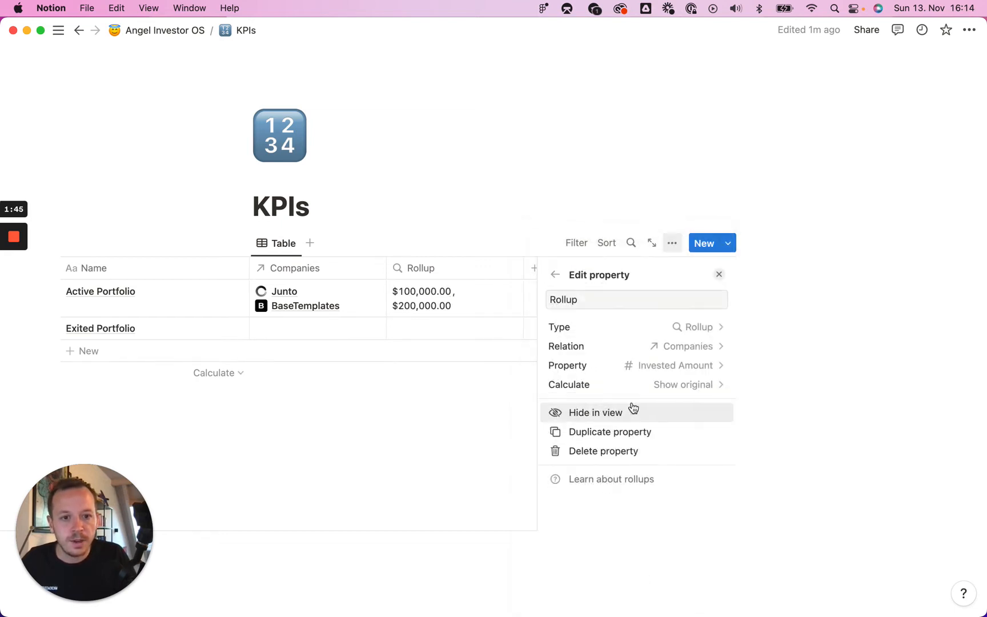
left_click(706, 385)
left_click(637, 267)
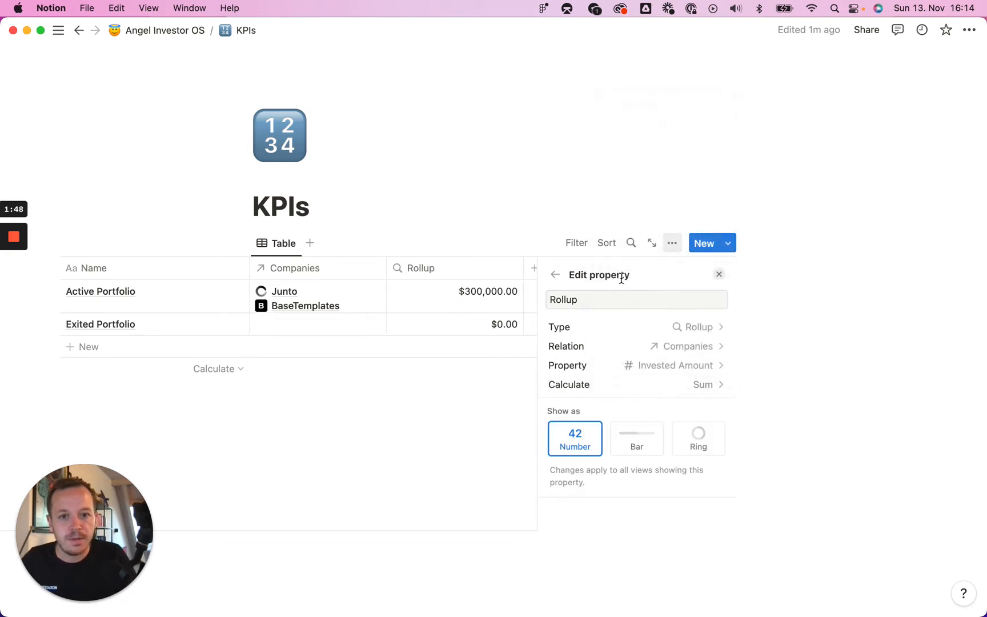
left_click(496, 245)
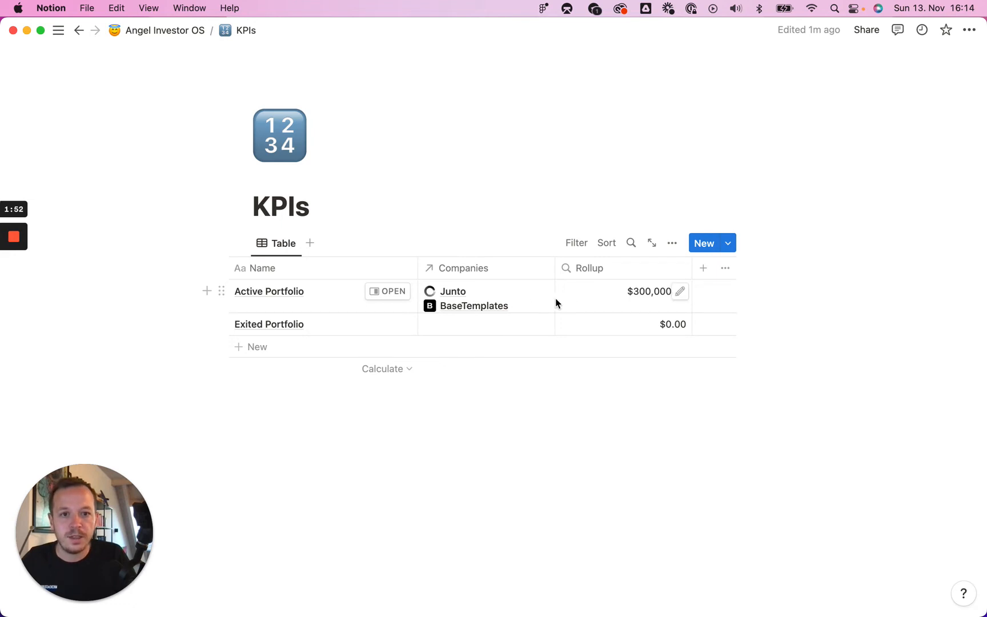
- Add another Rollup property named Current Value
left_click(703, 268)
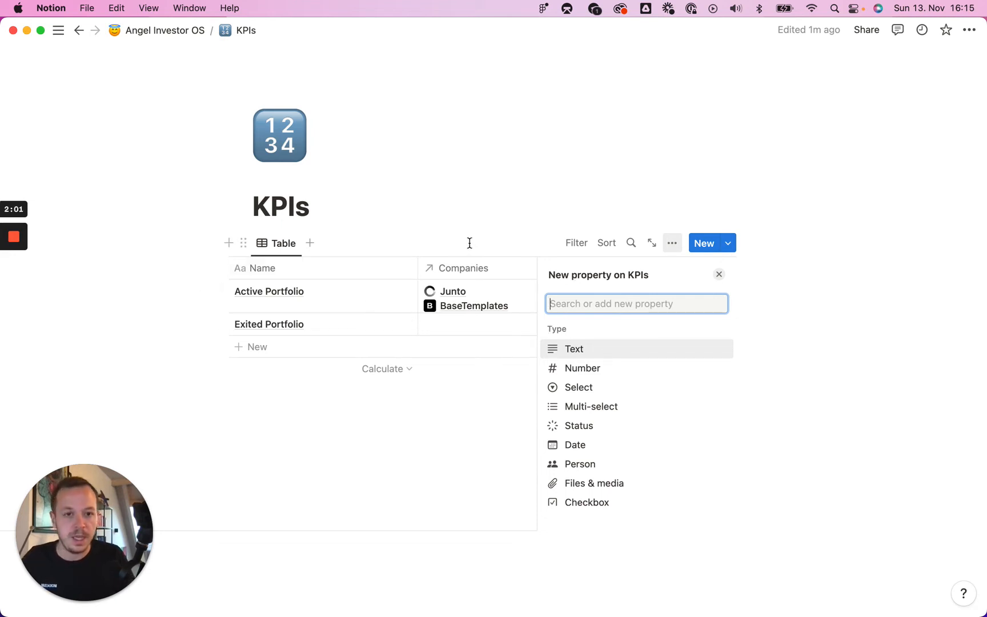
key("super+Tab")
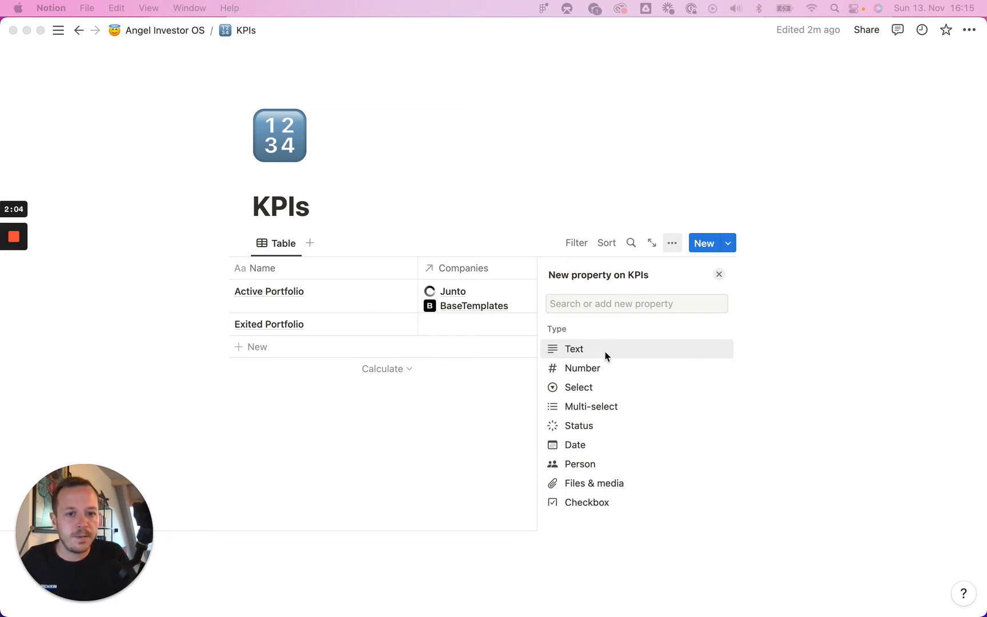
key("super+Tab")
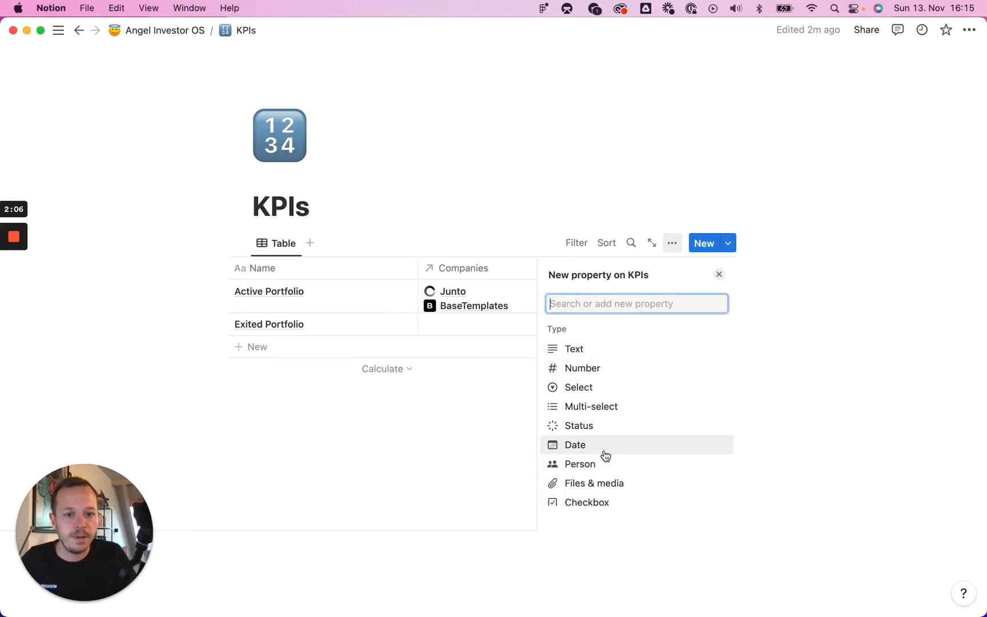
scroll(604, 455, "down", 5)
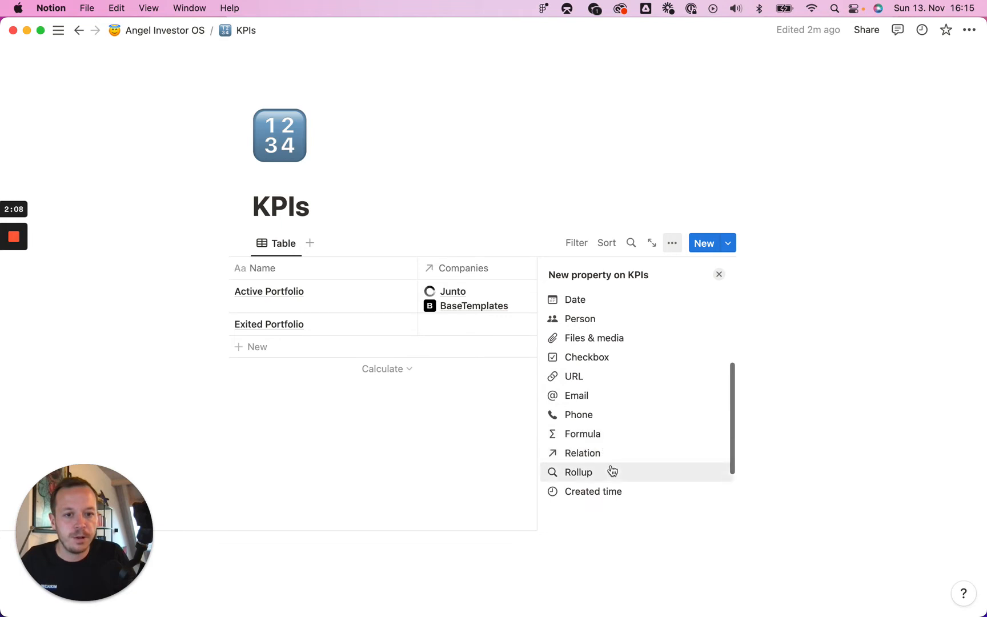
left_click(613, 471)
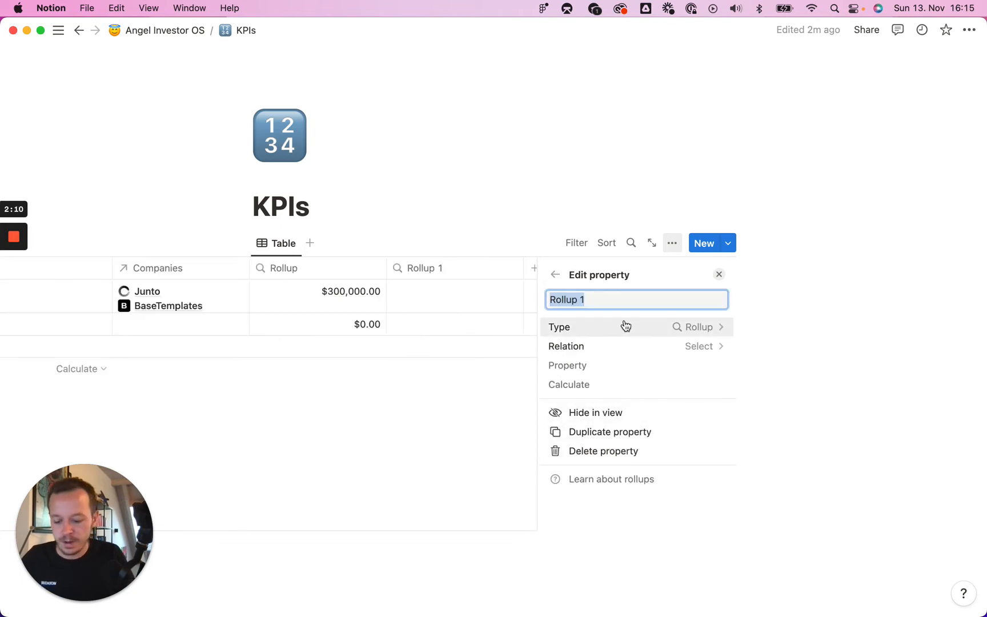
type("Current Value")
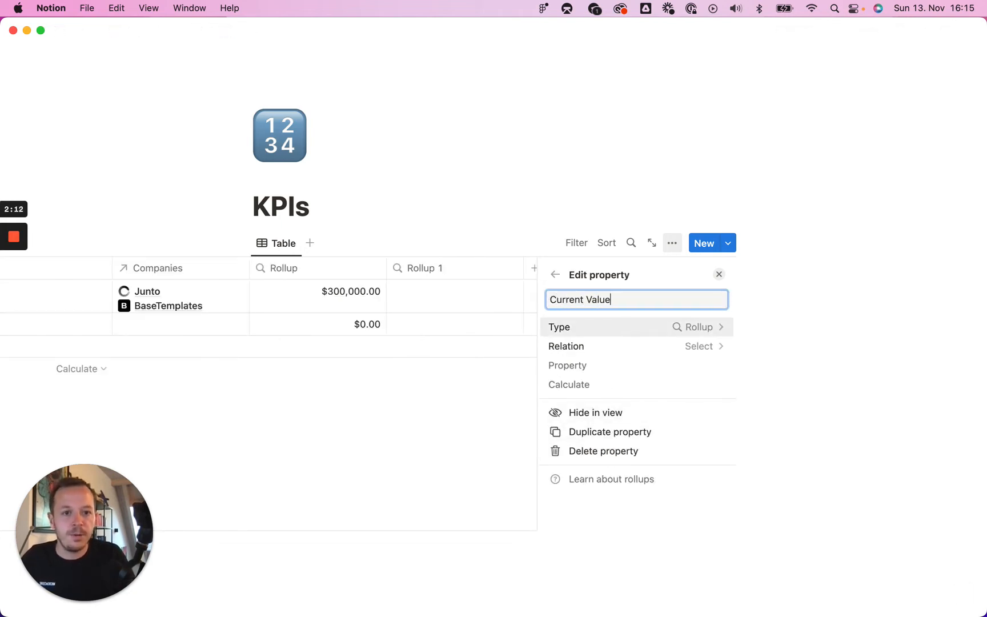
- Configure Current Value to sum the companies' Current Value through the Companies relation
left_click(708, 347)
left_click(634, 400)
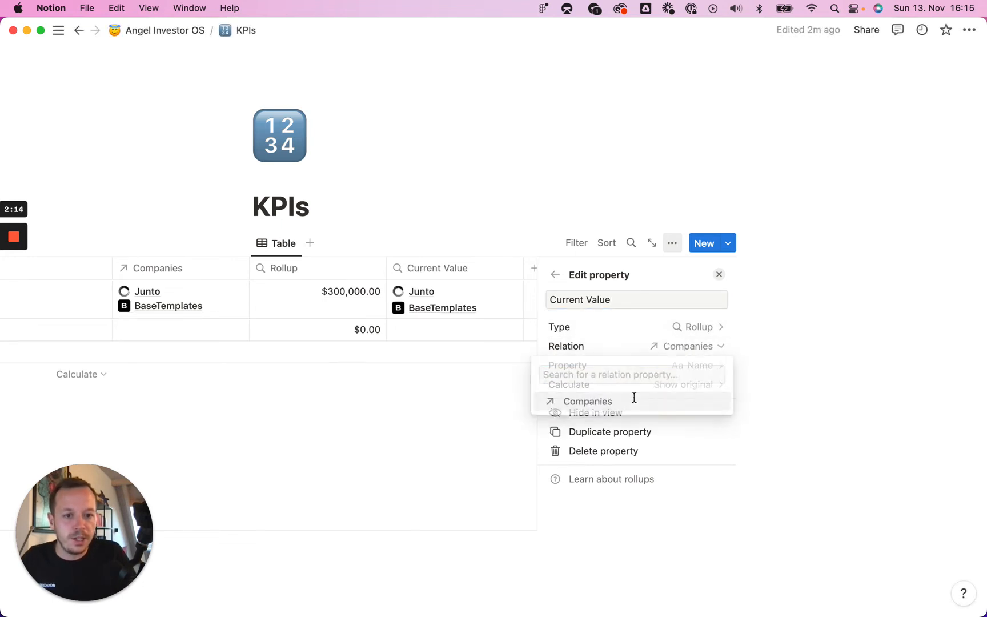
left_click(705, 367)
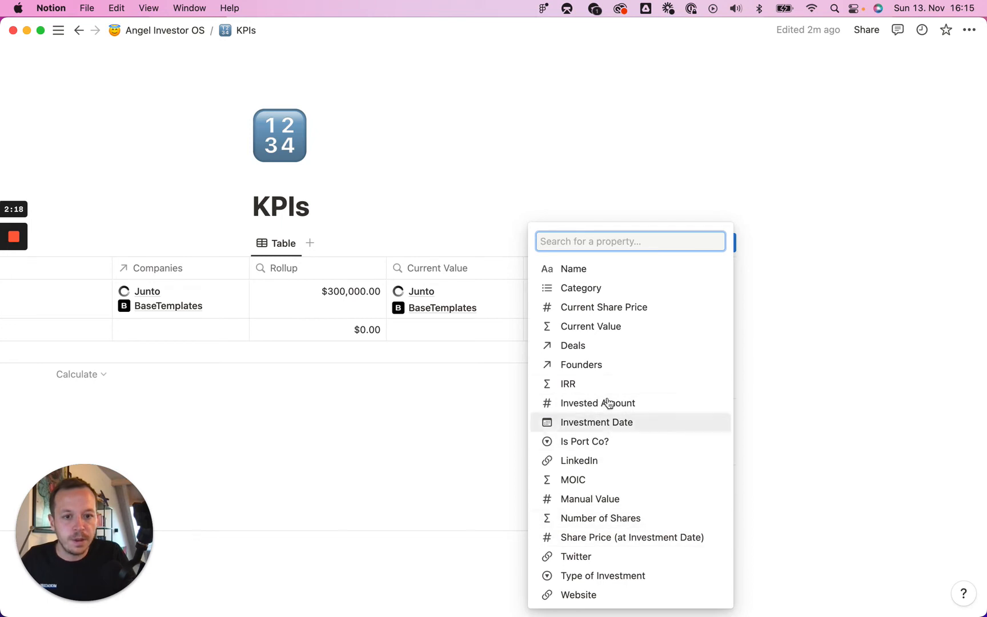
left_click(636, 328)
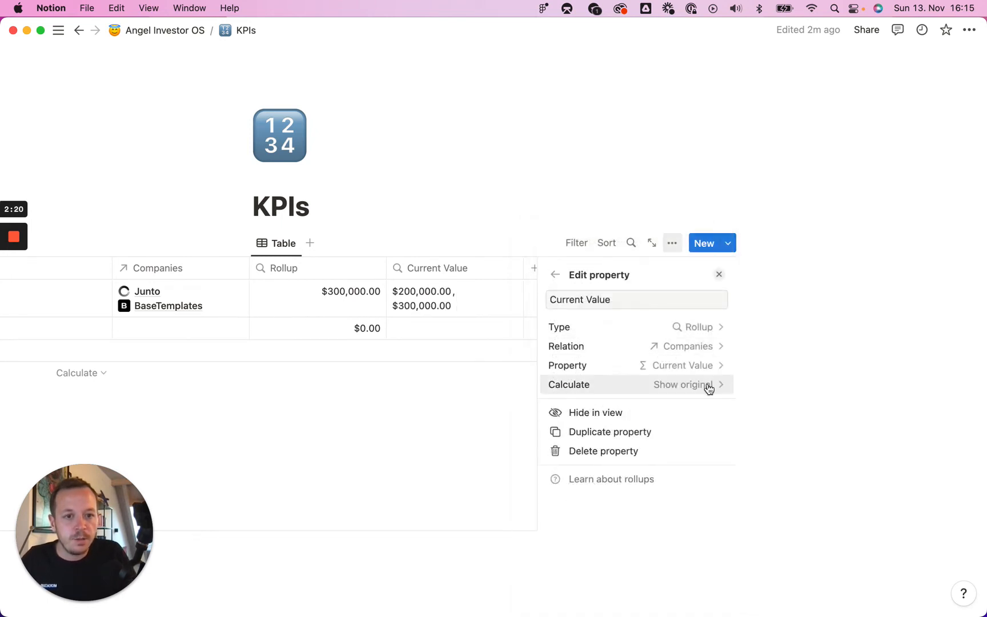
left_click(709, 388)
left_click(632, 266)
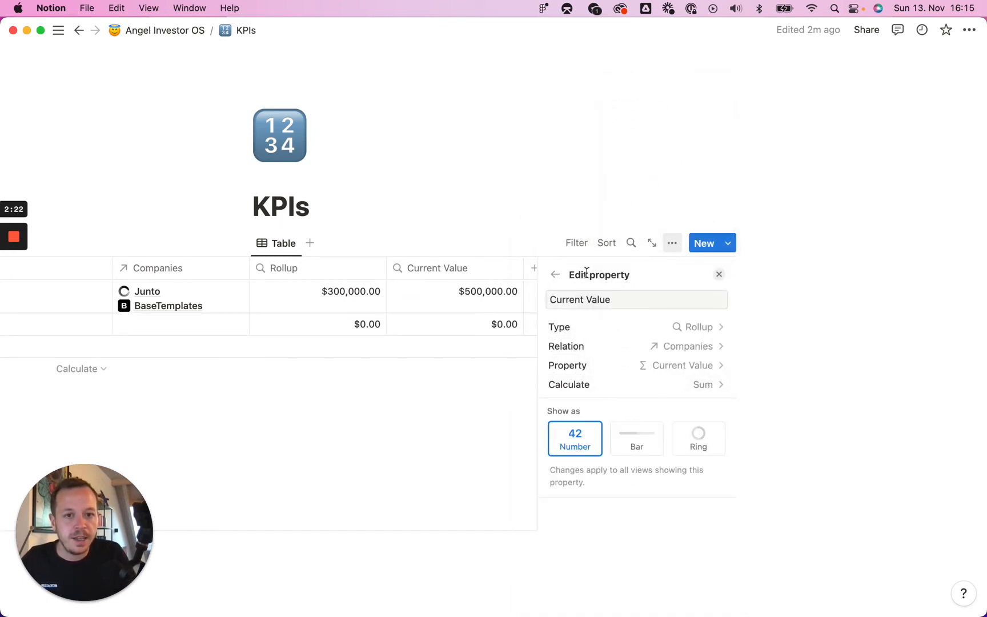
left_click(516, 211)
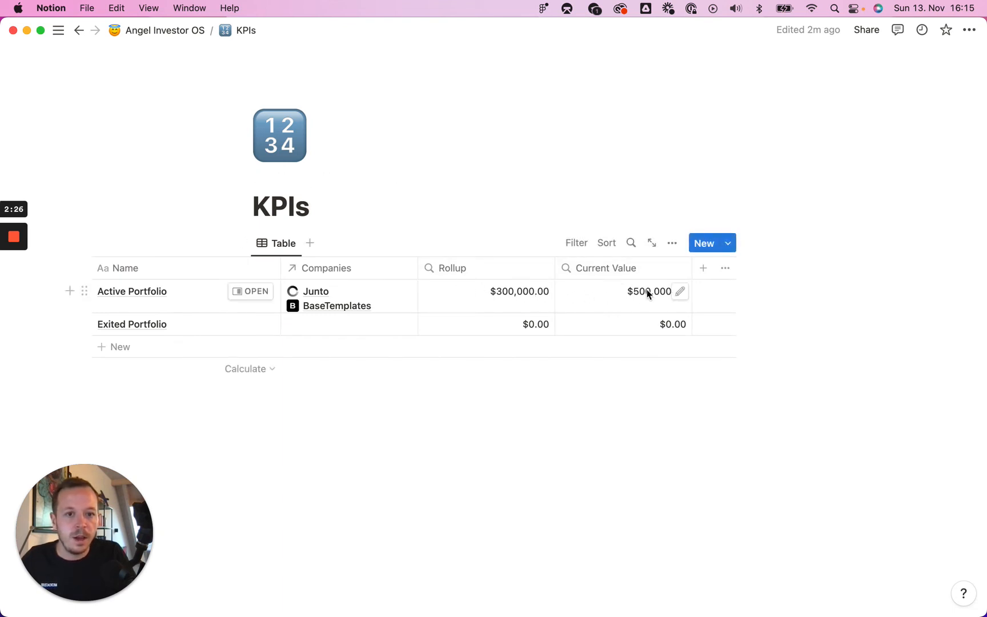
- Rename the first Rollup column to Invested Amount
left_click(454, 267)
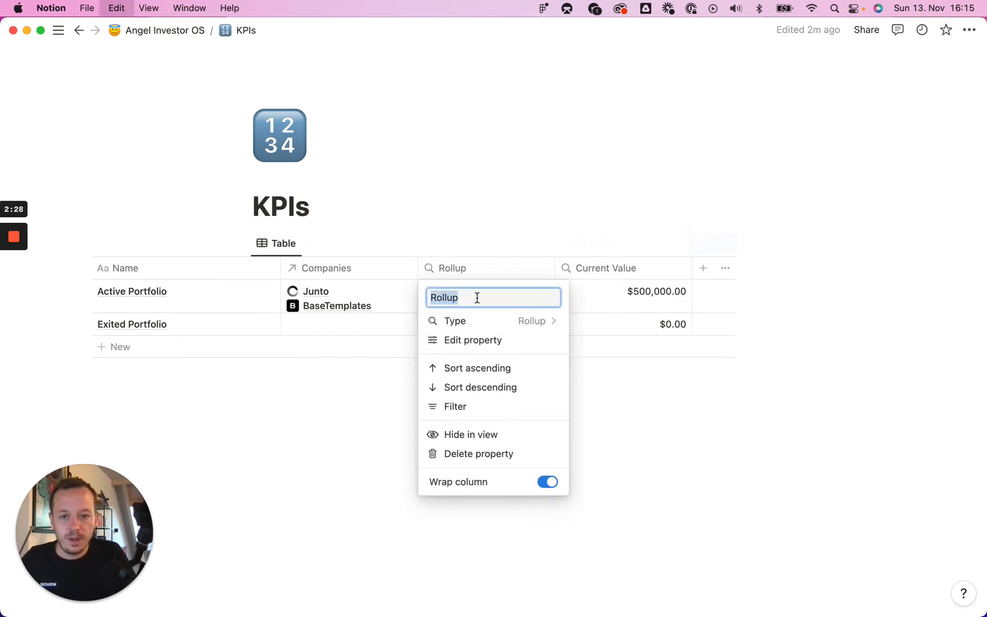
key("BackSpace")
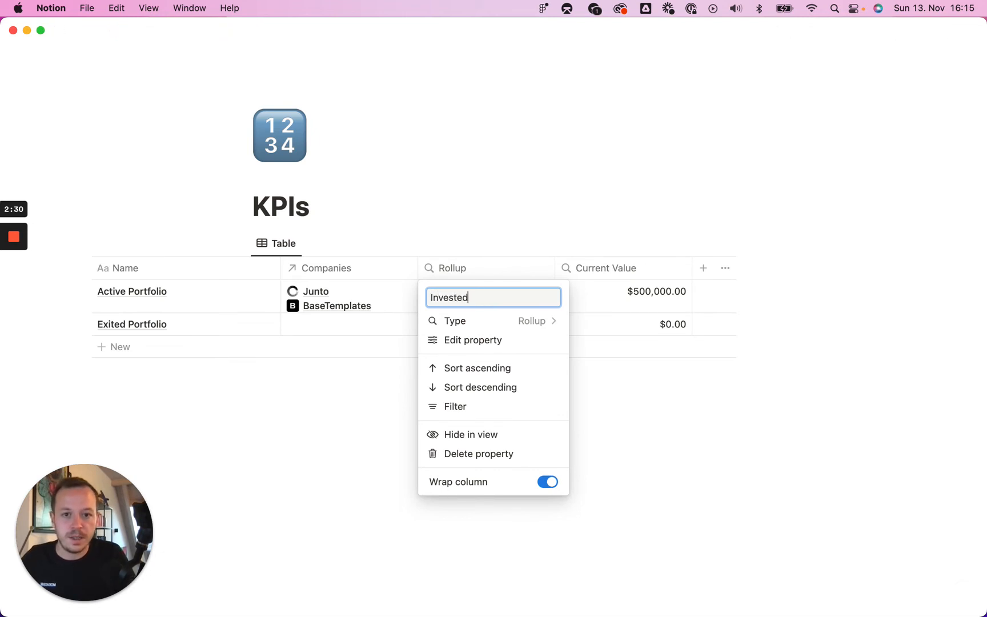
type("Invested Amount")
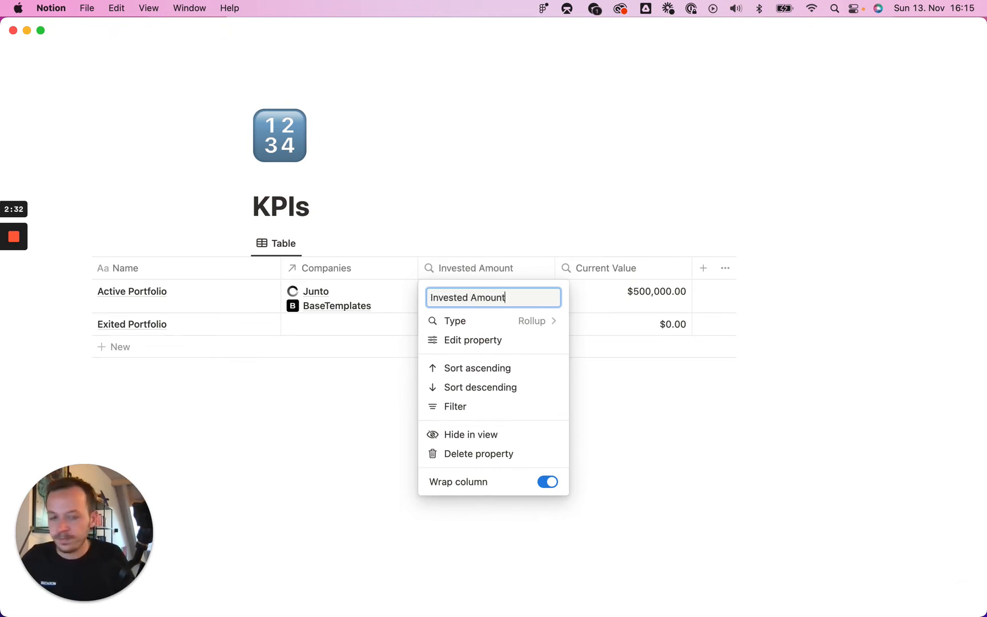
left_click(533, 223)
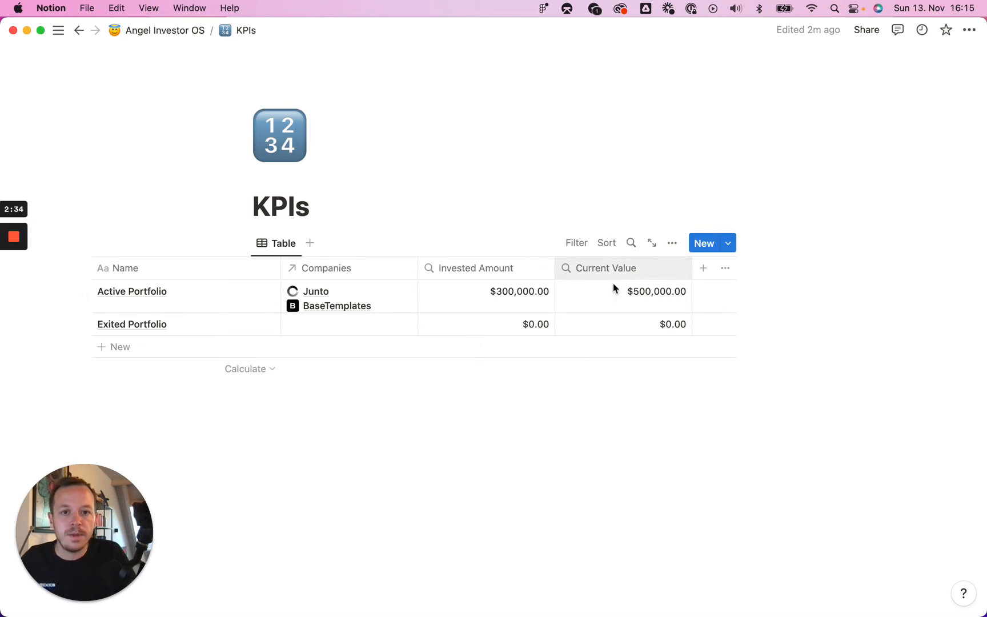
- Add a third Rollup property that counts values of the companies' Name through the Companies relation
left_click(704, 269)
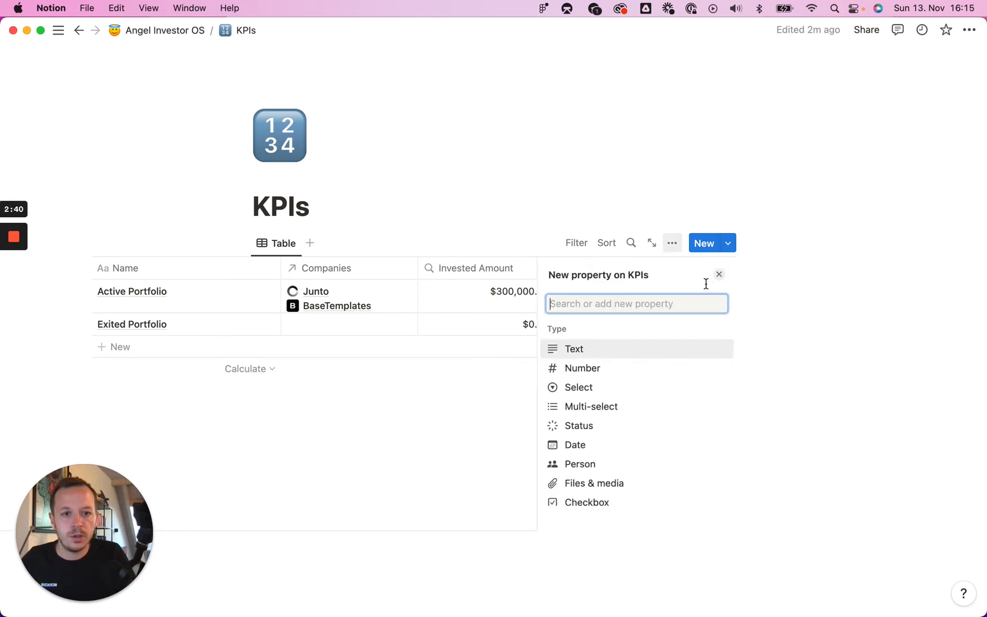
scroll(598, 456, "down", 3)
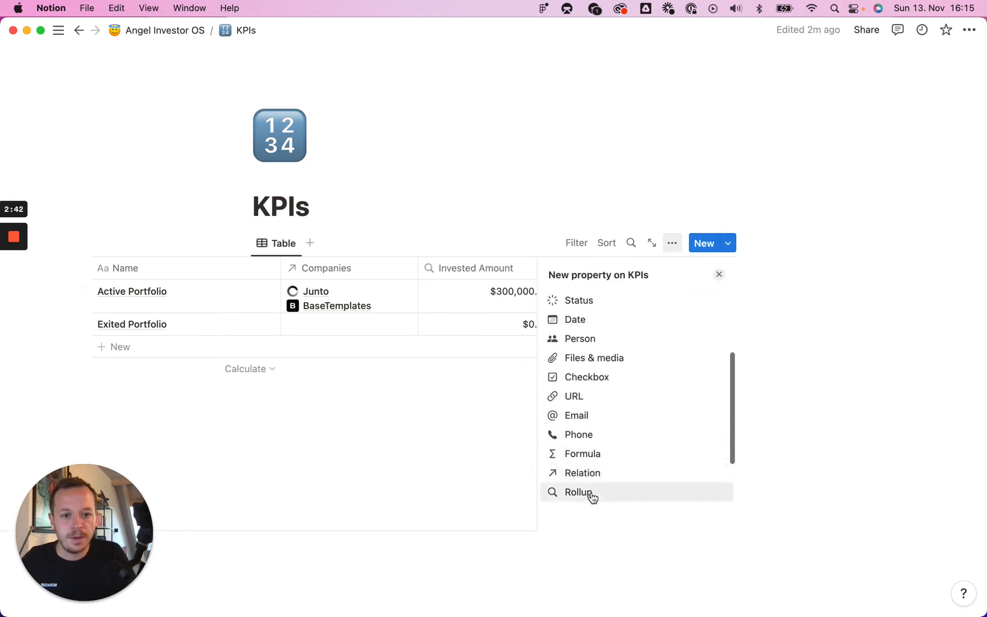
left_click(590, 495)
left_click(678, 350)
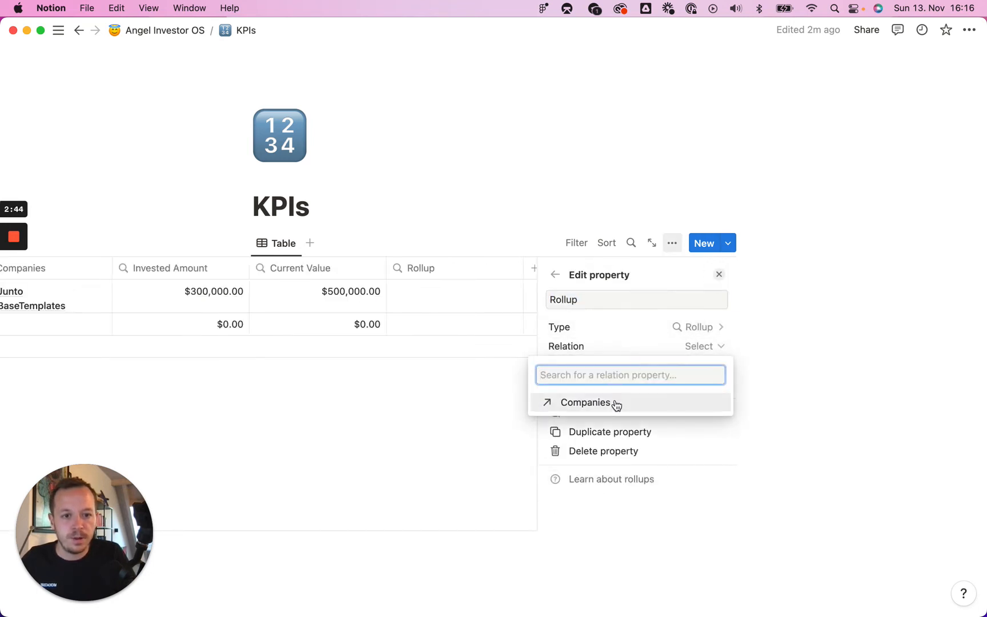
left_click(615, 401)
left_click(696, 368)
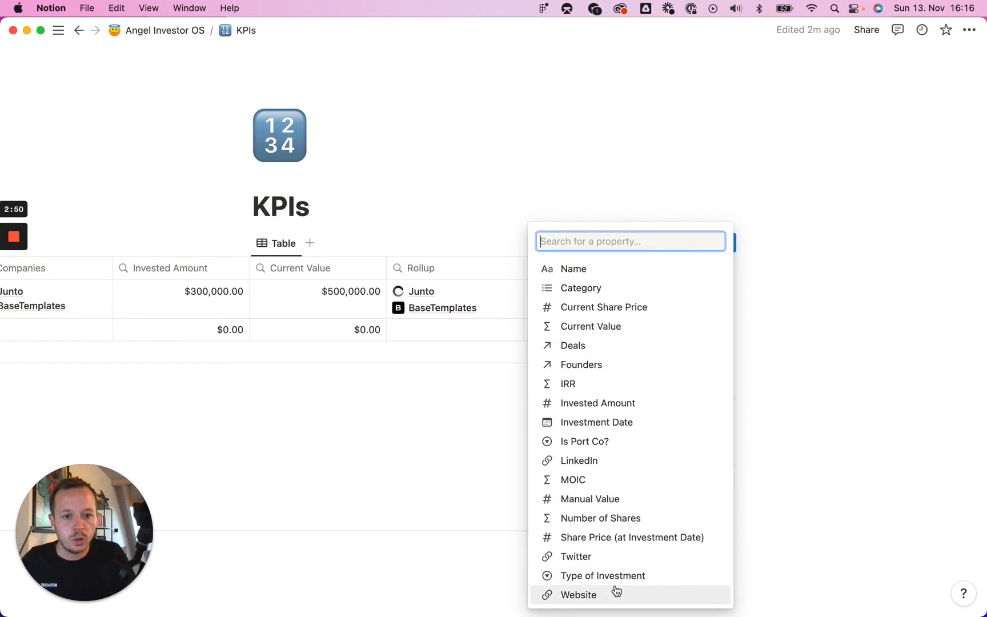
left_click(606, 269)
left_click(710, 386)
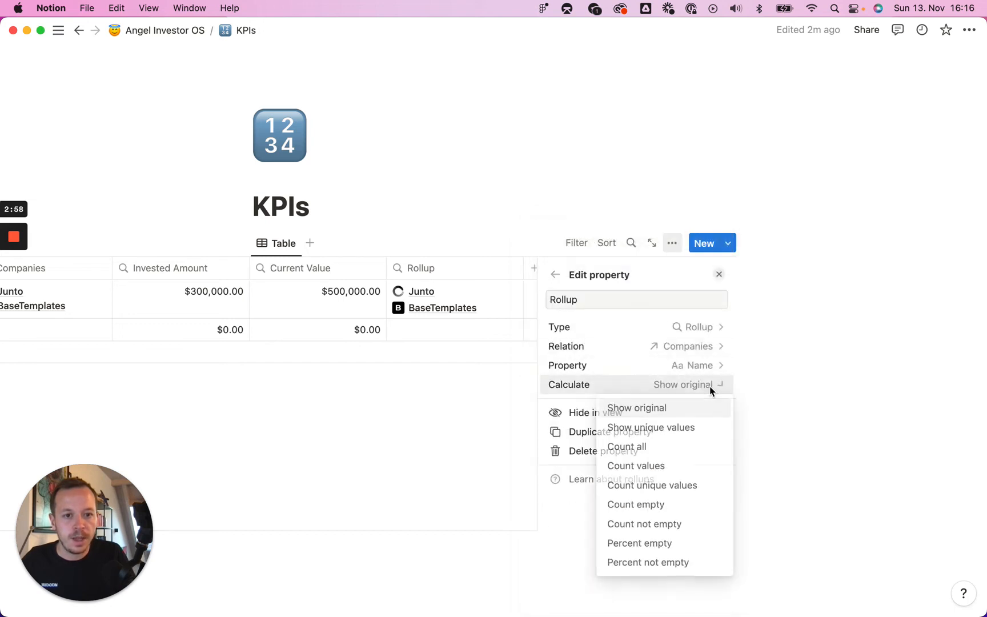
left_click(673, 471)
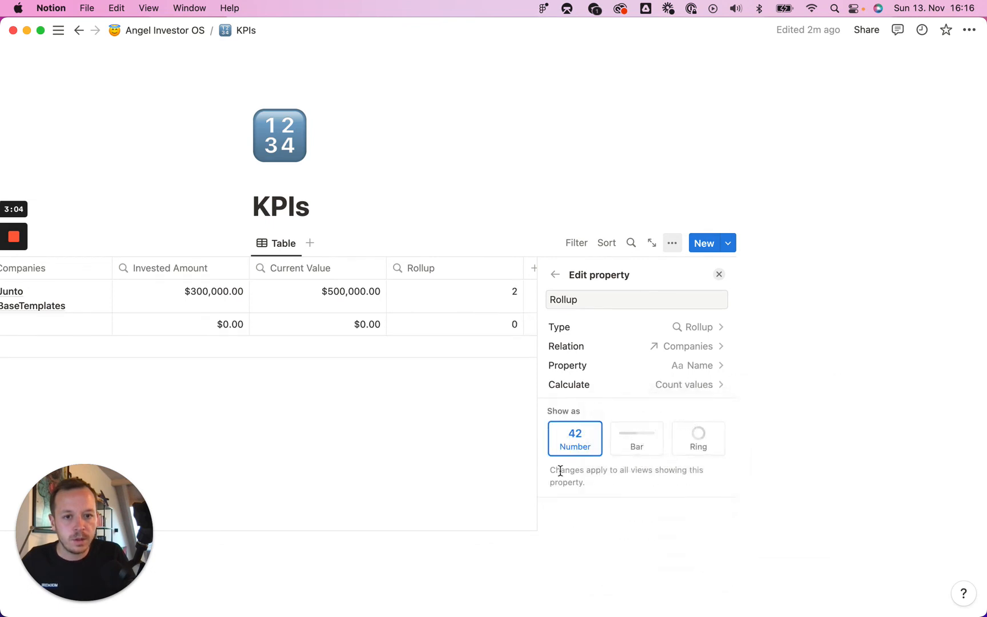
left_click(508, 474)
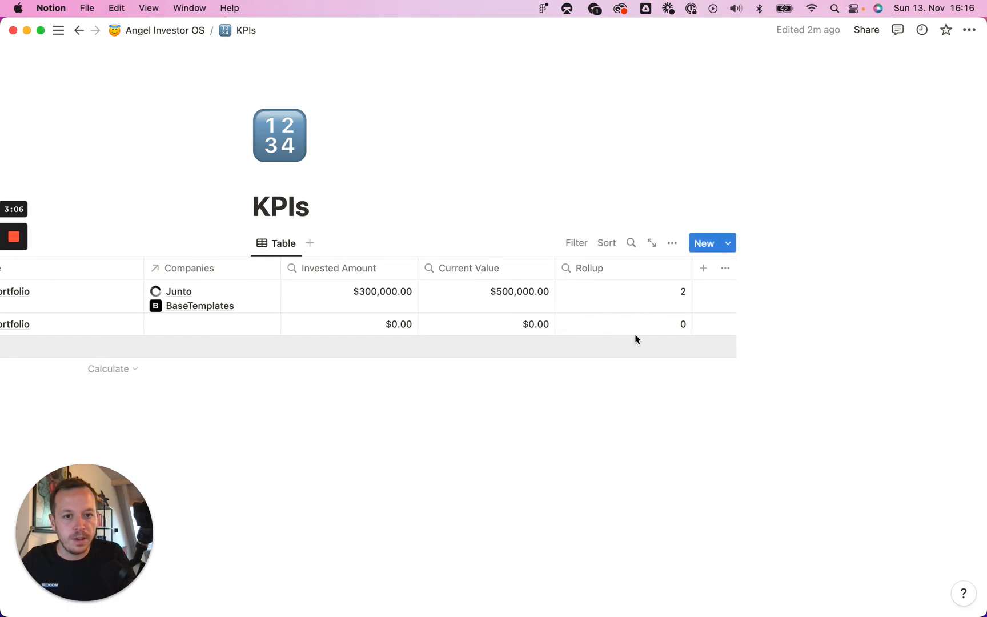
- Rename the counting Rollup column to Number of Port Cos
scroll(678, 290, "left", 3)
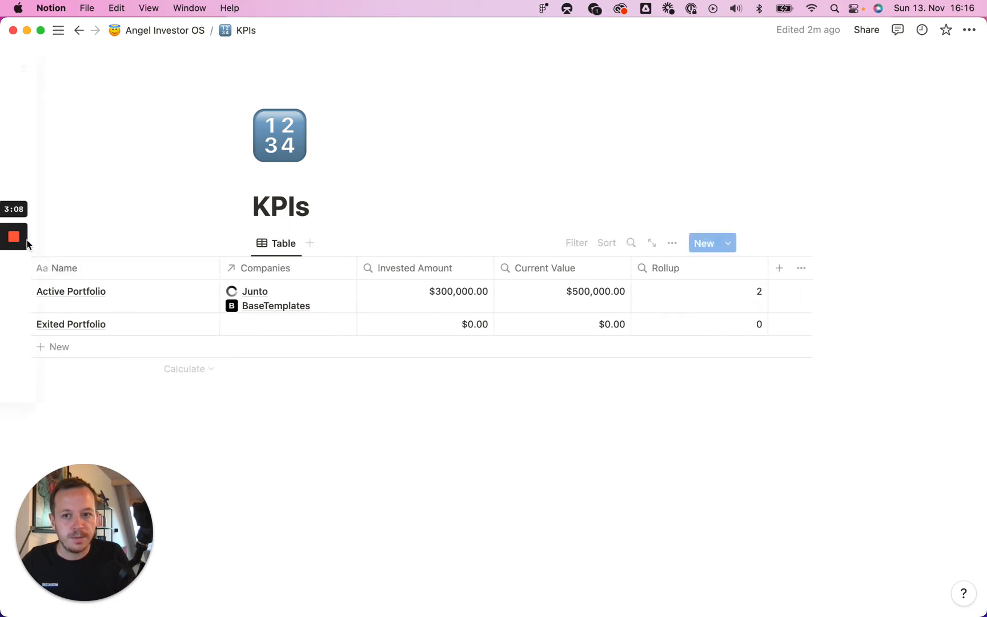
mouse_move(20, 277)
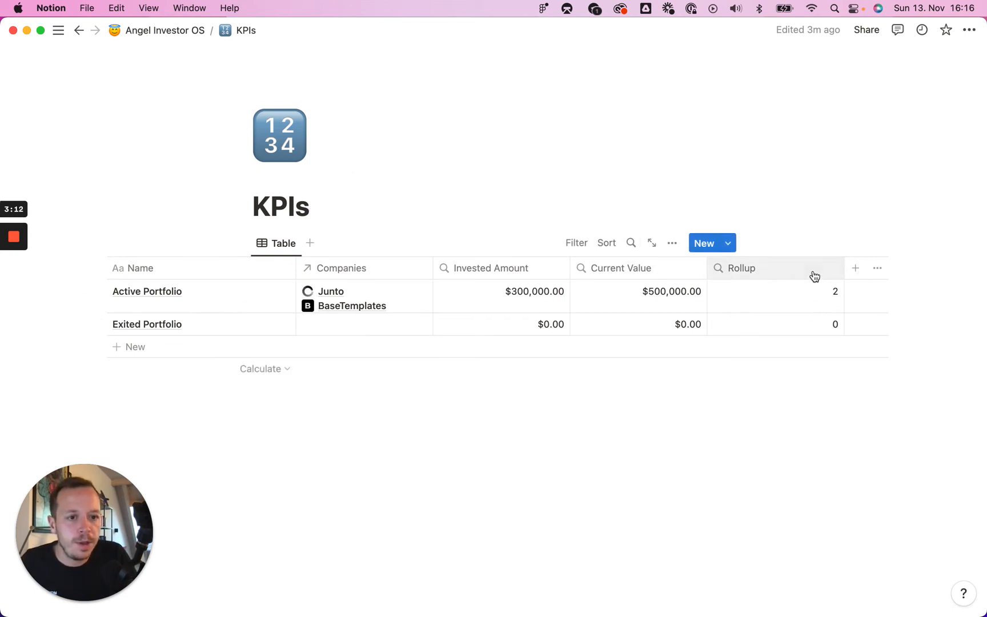
left_click(771, 270)
double_click(773, 297)
type("n")
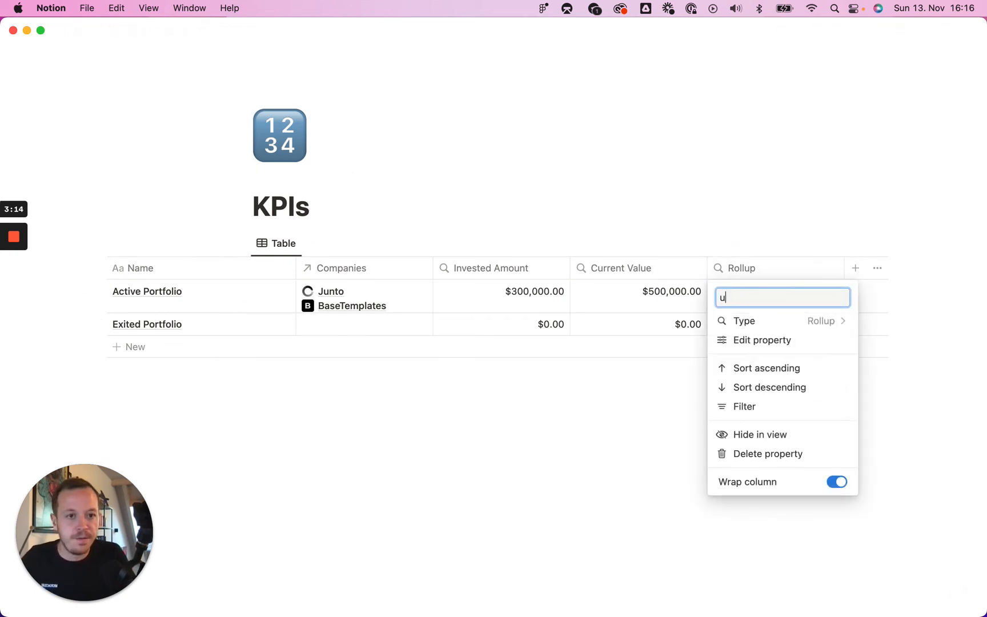
key("BackSpace")
type("Number")
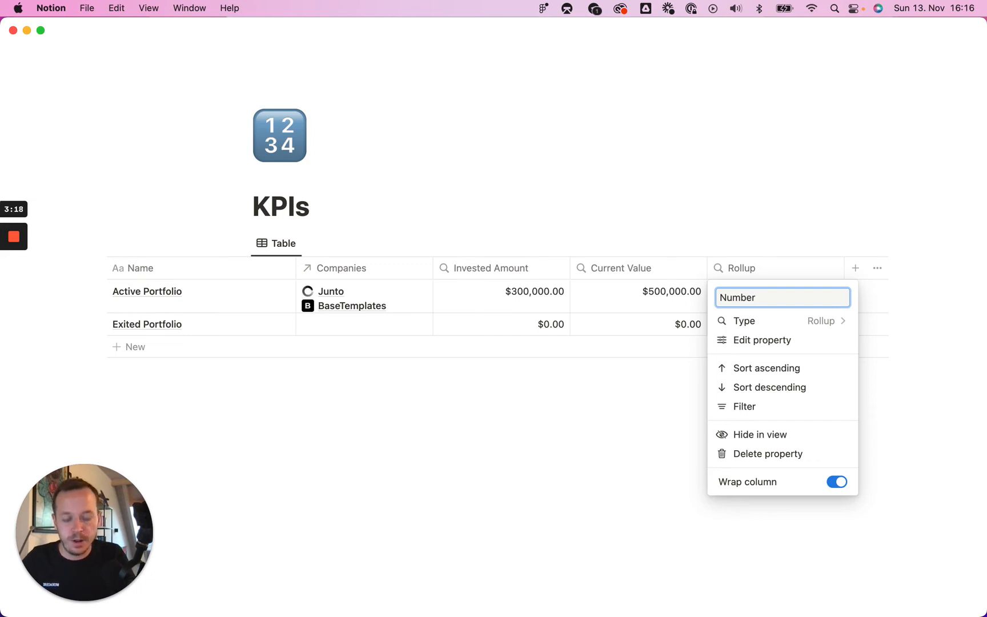
type(" of Port ")
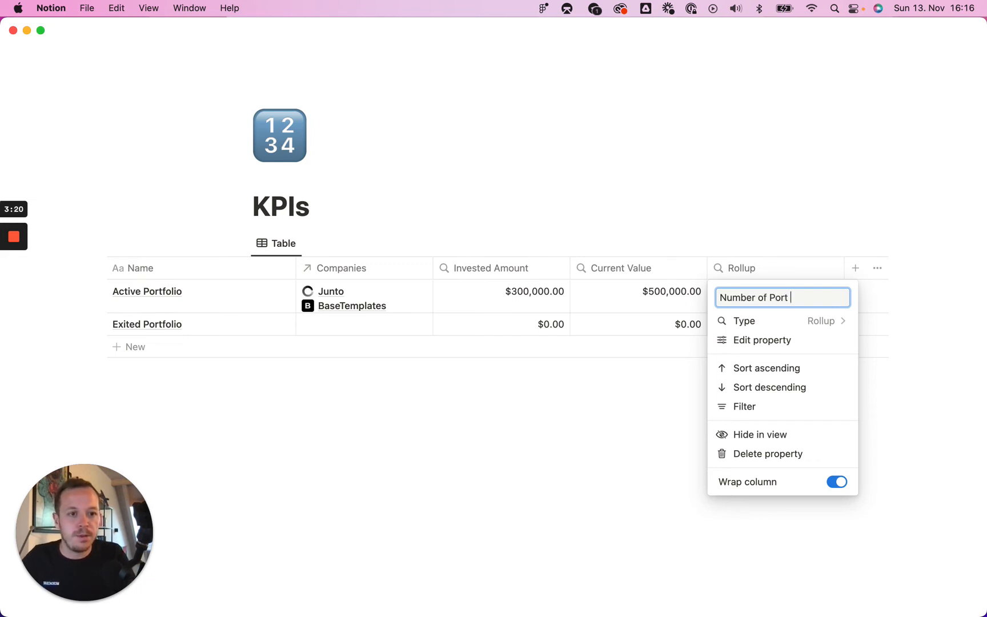
type("Cos")
key("Return")
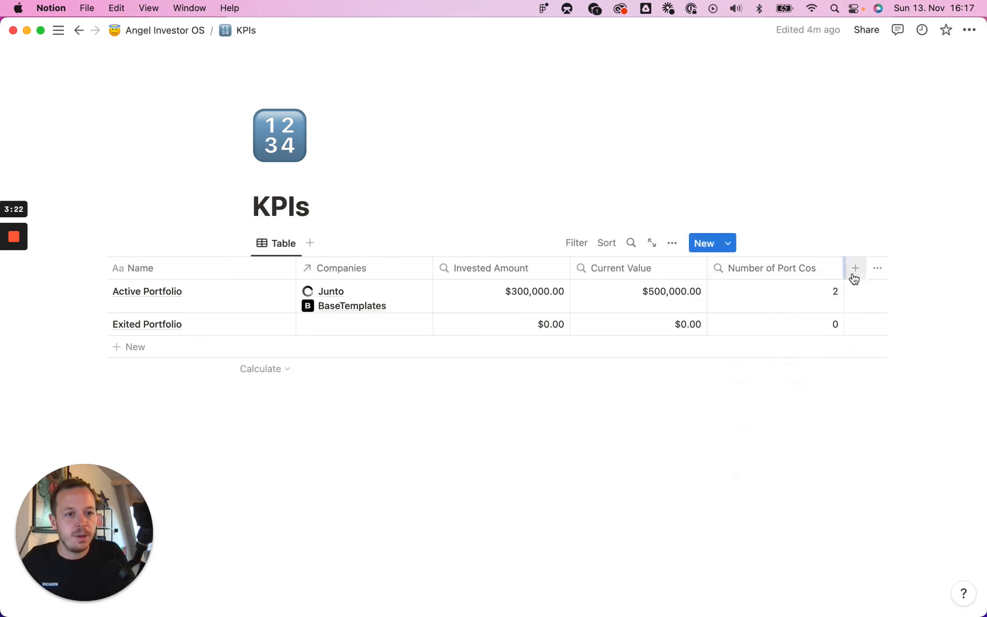
- Add a Formula property named MOIC and open its formula editor
left_click(855, 268)
scroll(665, 456, "down", 3)
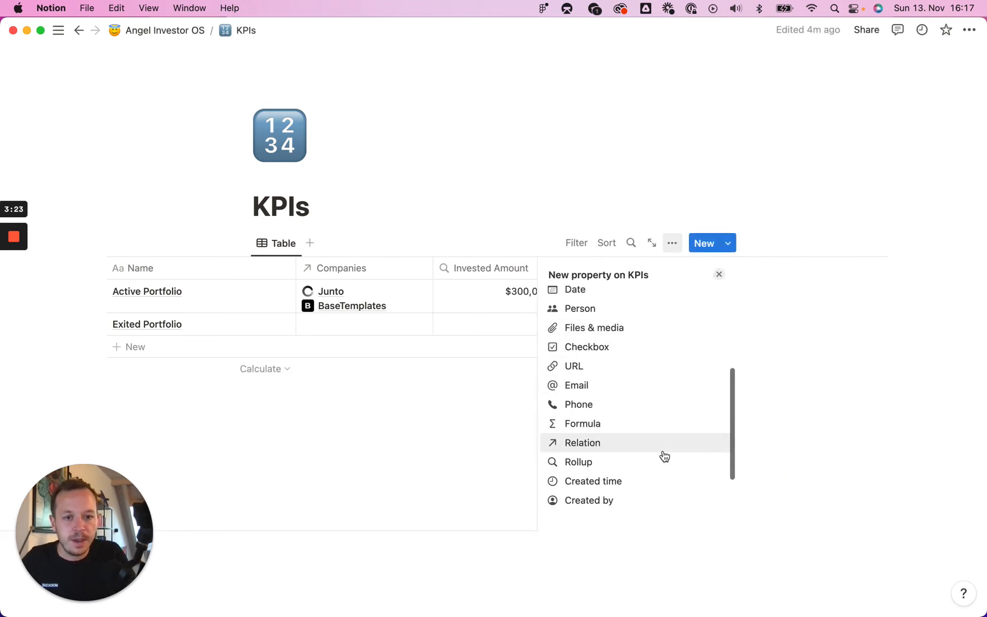
left_click(628, 427)
type("MOIC")
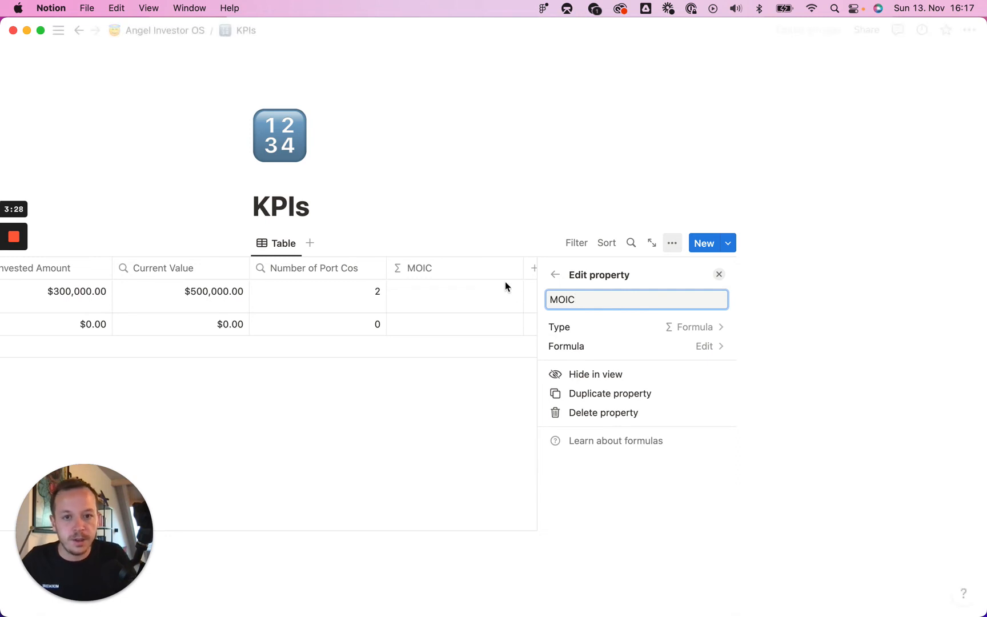
key("Escape")
left_click(629, 295)
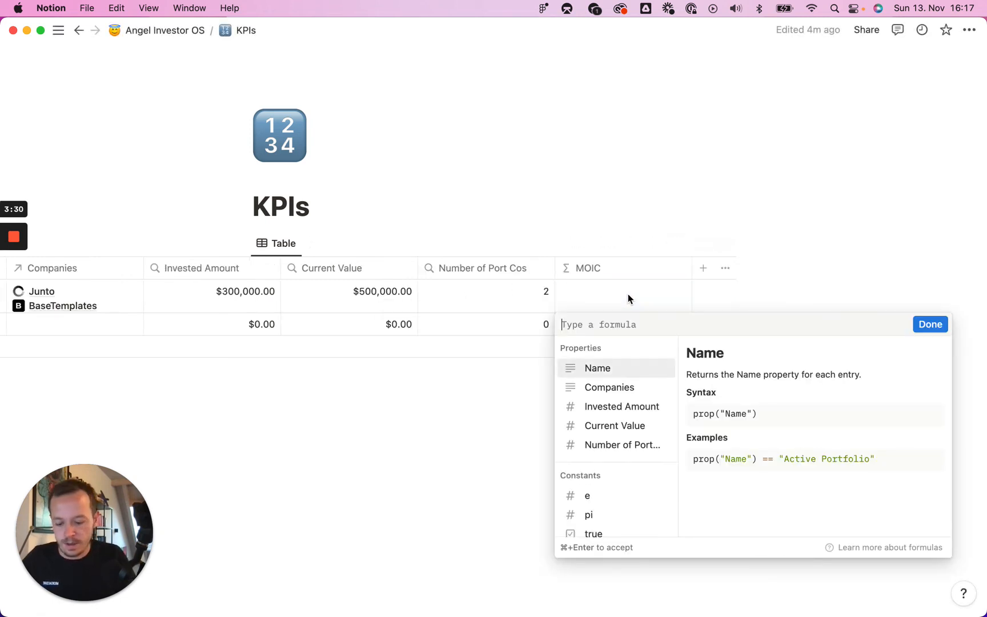
- Enter the MOIC formula prop("Current Value")/prop("Invested Amount") and confirm it
type("=")
key("BackSpace")
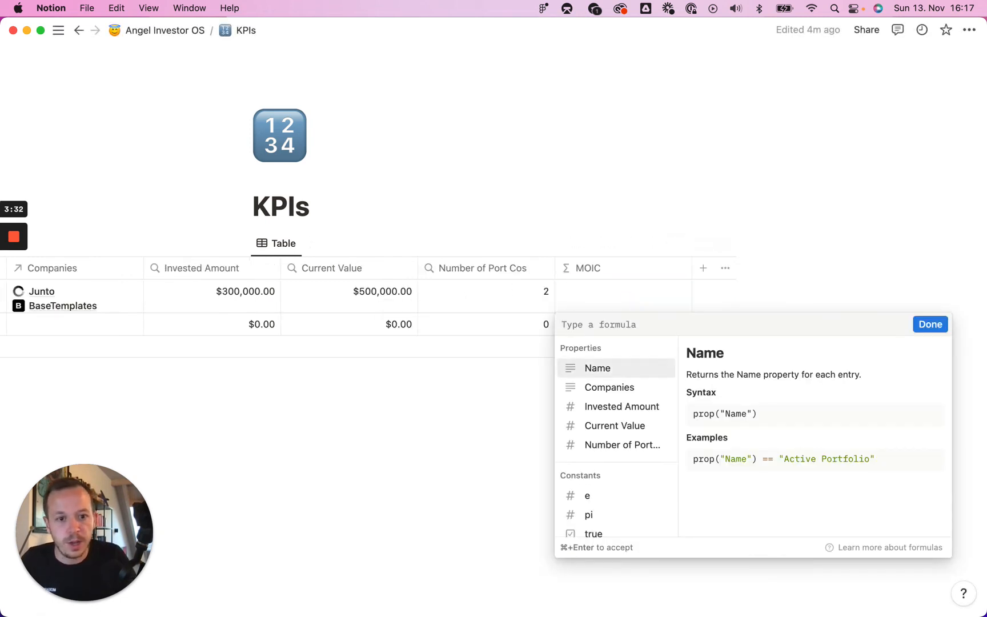
left_click(634, 432)
type("/")
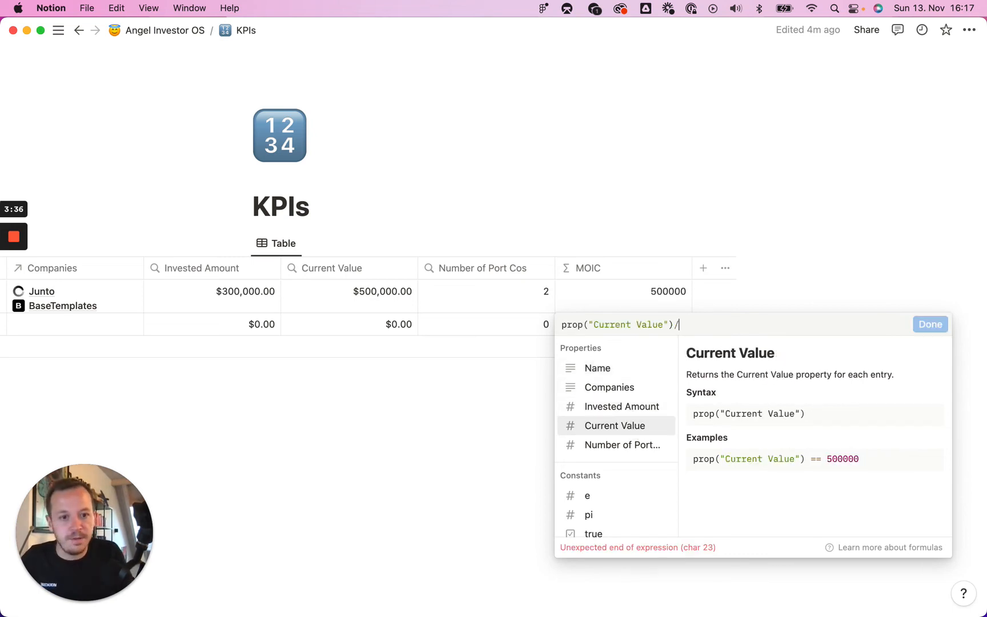
left_click(623, 407)
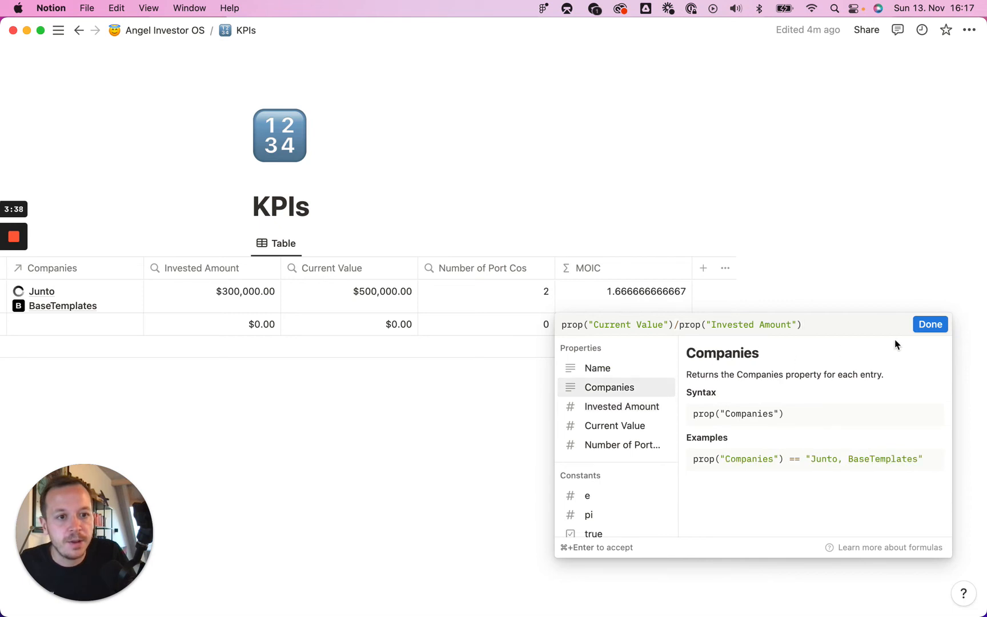
left_click(925, 324)
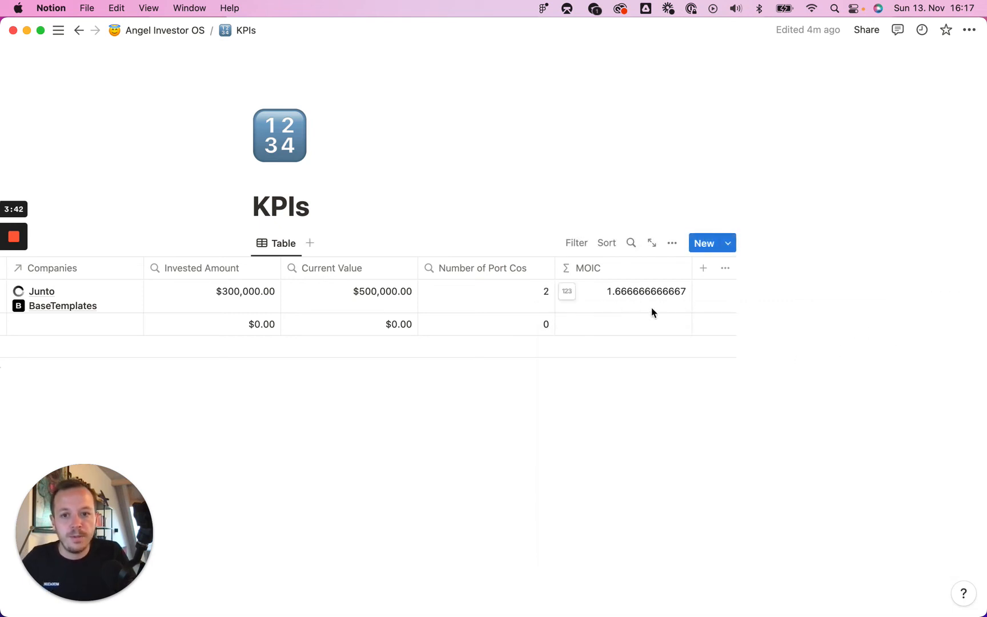
- Add a new Formula property named Avg. Check Size to the KPIs table
scroll(653, 309, "left", 3)
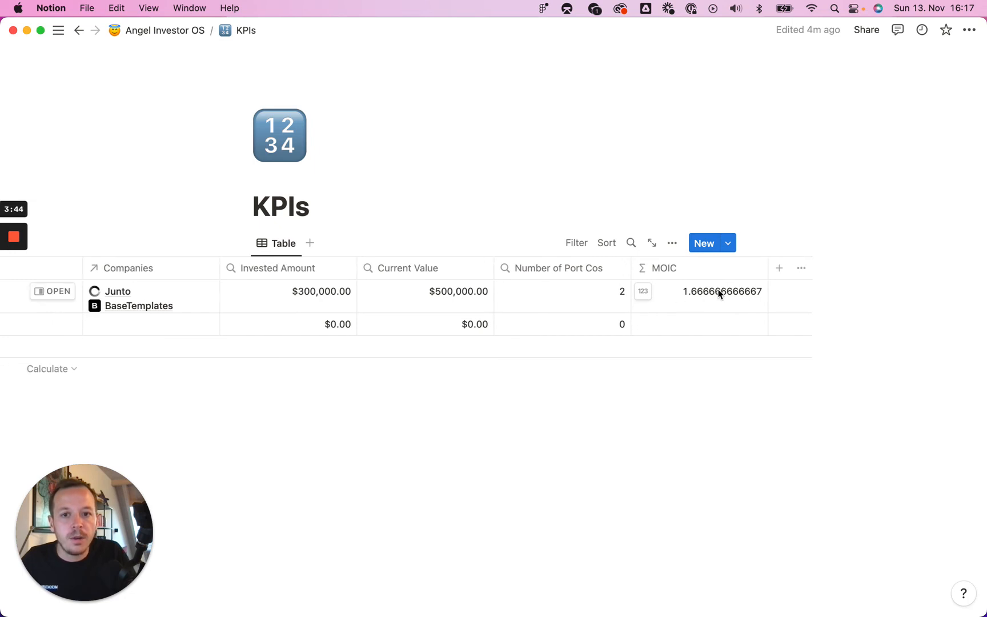
left_click(778, 268)
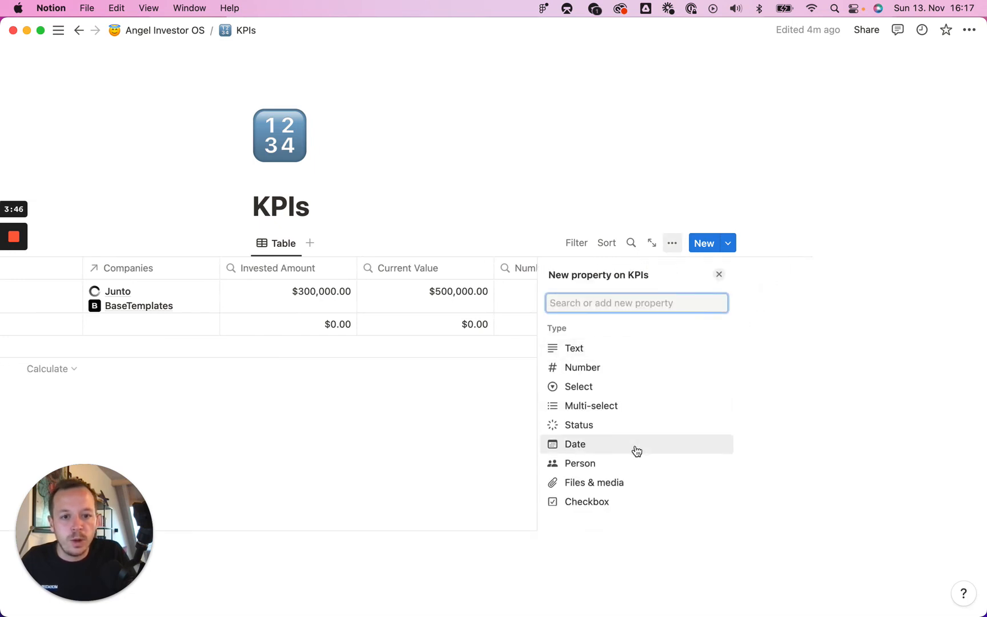
scroll(629, 448, "down", 5)
left_click(600, 425)
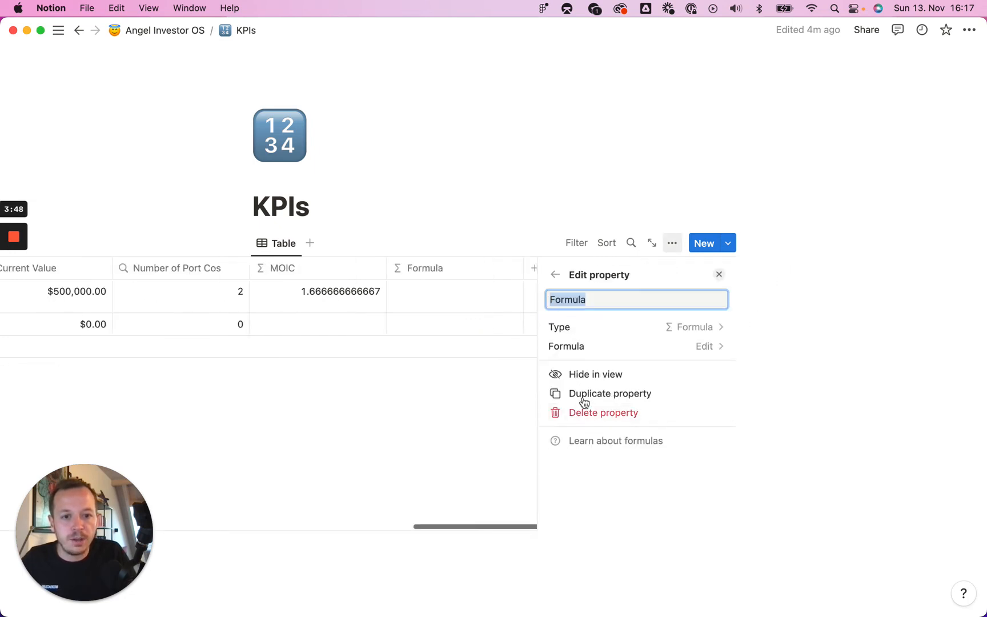
type("Avg. Check Size")
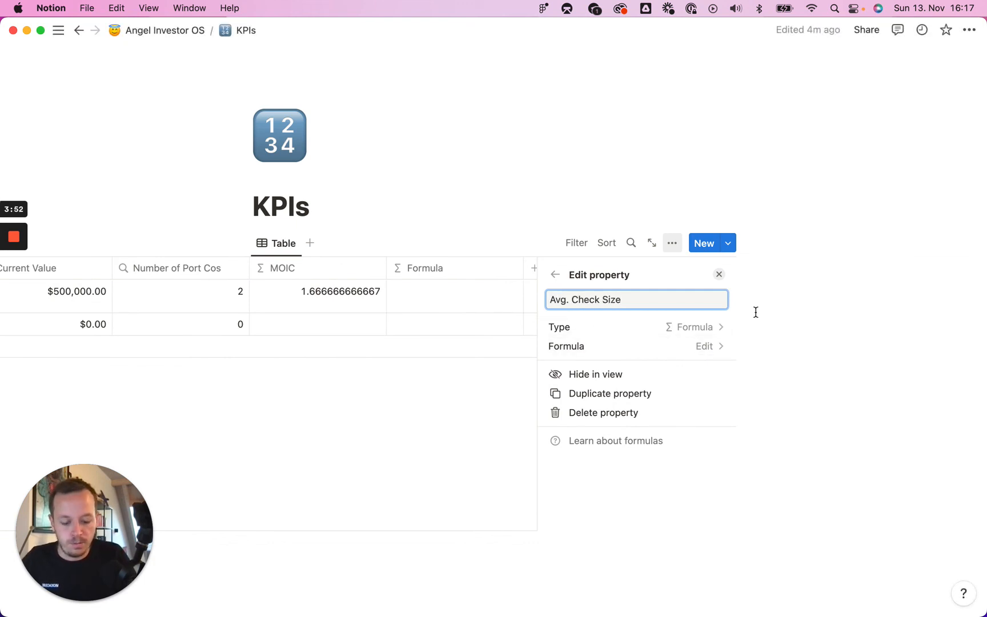
left_click(461, 298)
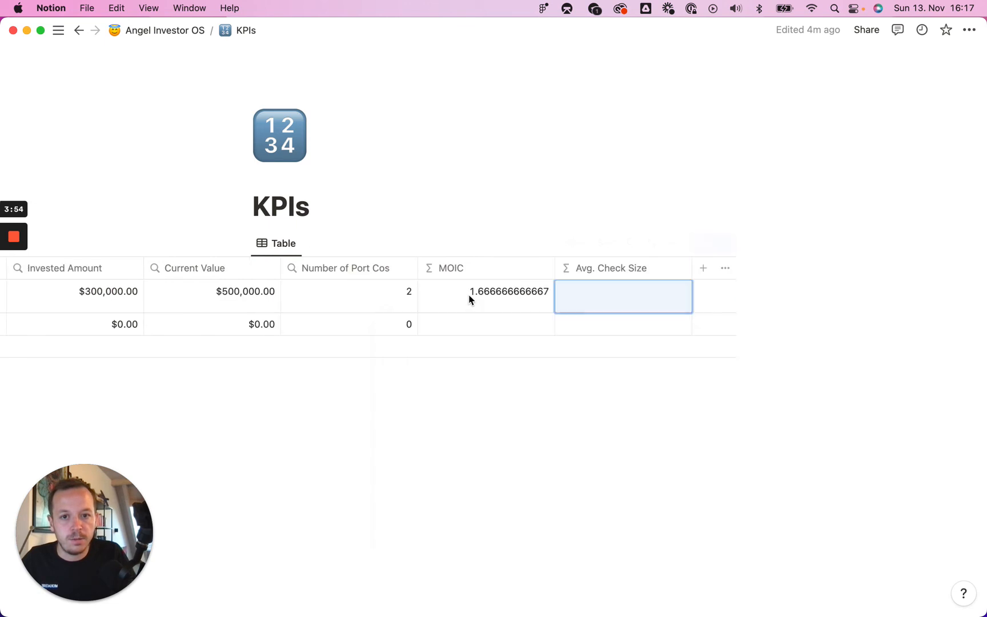
- Set the Avg. Check Size formula to prop("Invested Amount")/prop("Number of Port Cos") and confirm it
left_click(640, 291)
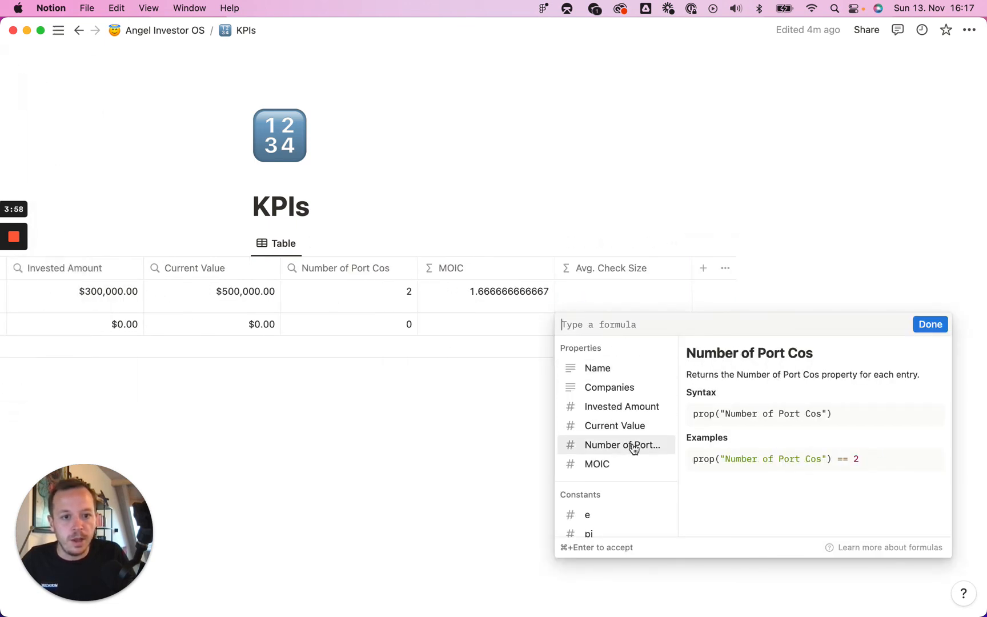
left_click(640, 407)
type("/")
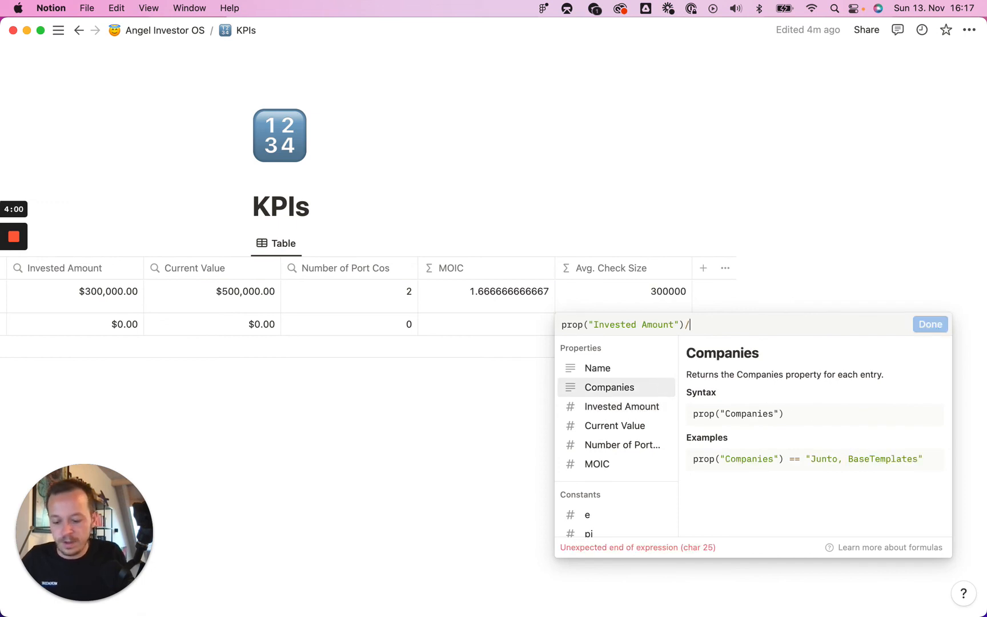
left_click(631, 445)
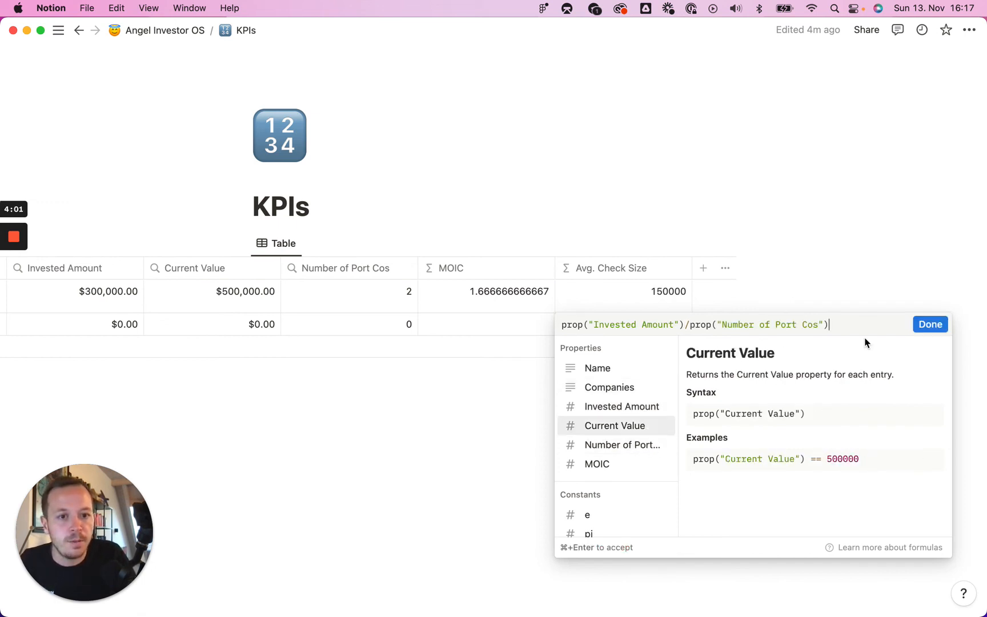
left_click(924, 330)
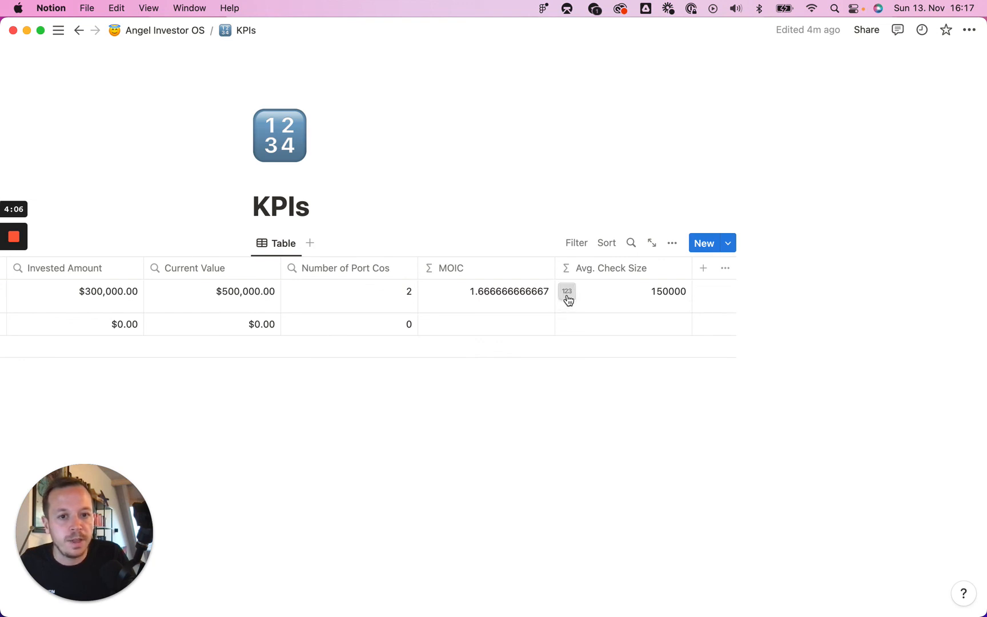
- Review the KPI table's values across the Active Portfolio and Exited Portfolio rows
left_click(567, 292)
left_click(499, 292)
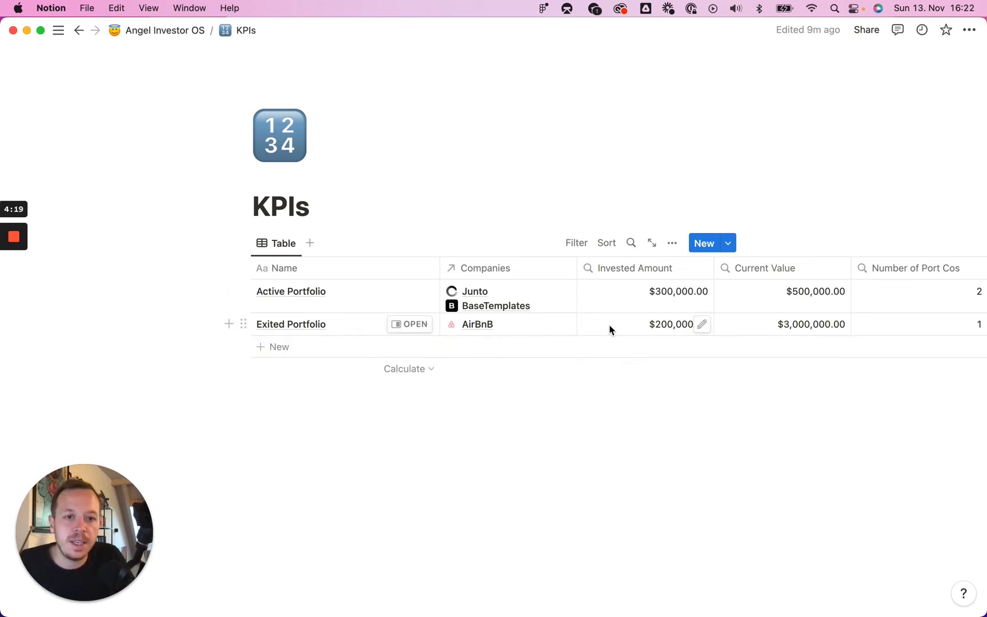
scroll(609, 329, "right", 5)
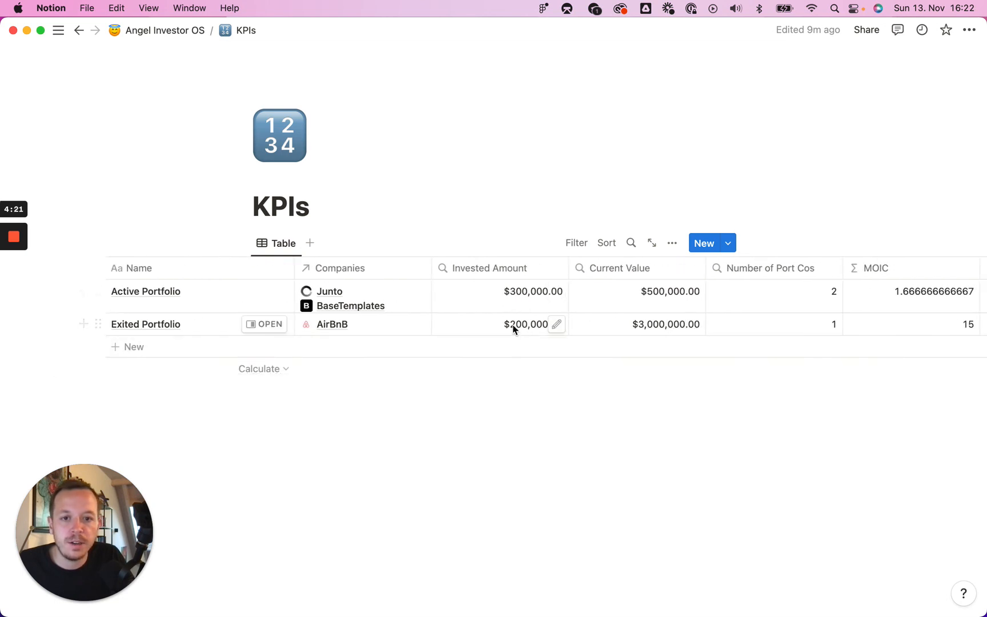
scroll(638, 331, "right", 3)
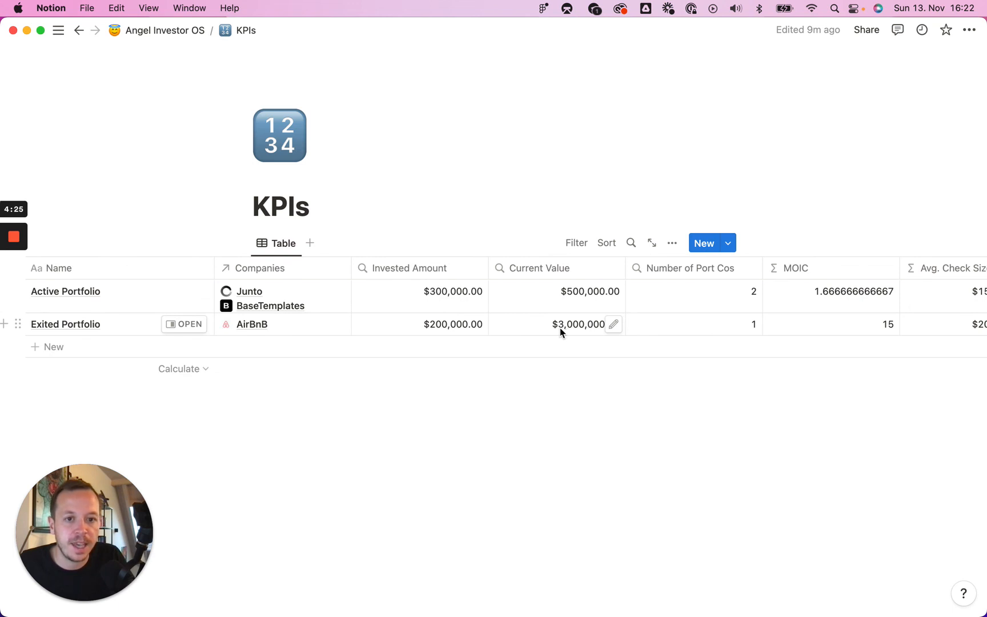
scroll(714, 323, "right", 3)
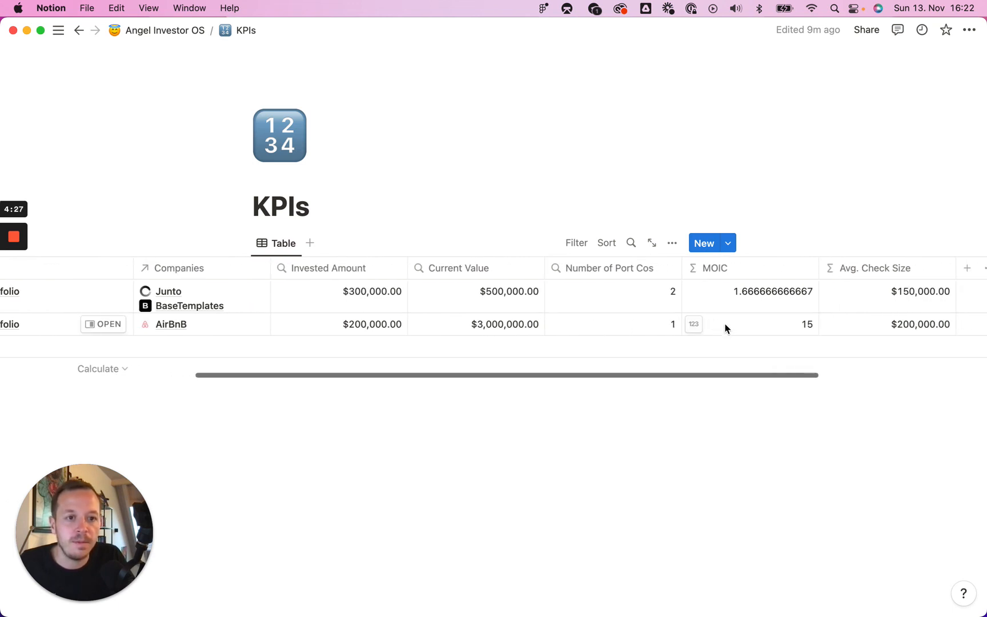
scroll(758, 335, "left", 10)
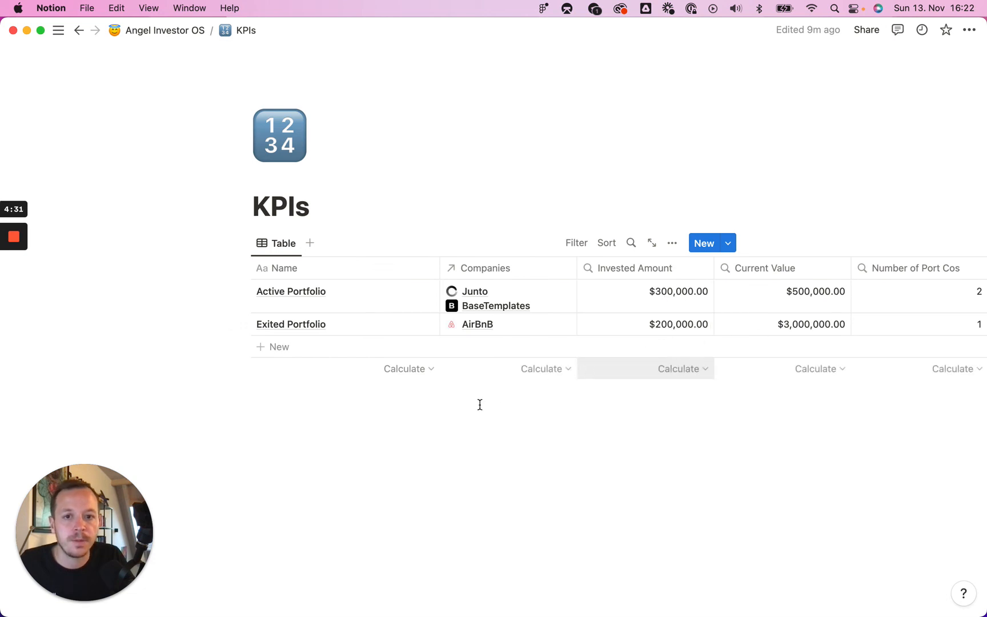
- Set the Invested Amount column's footer calculation to Sum
mouse_move(545, 371)
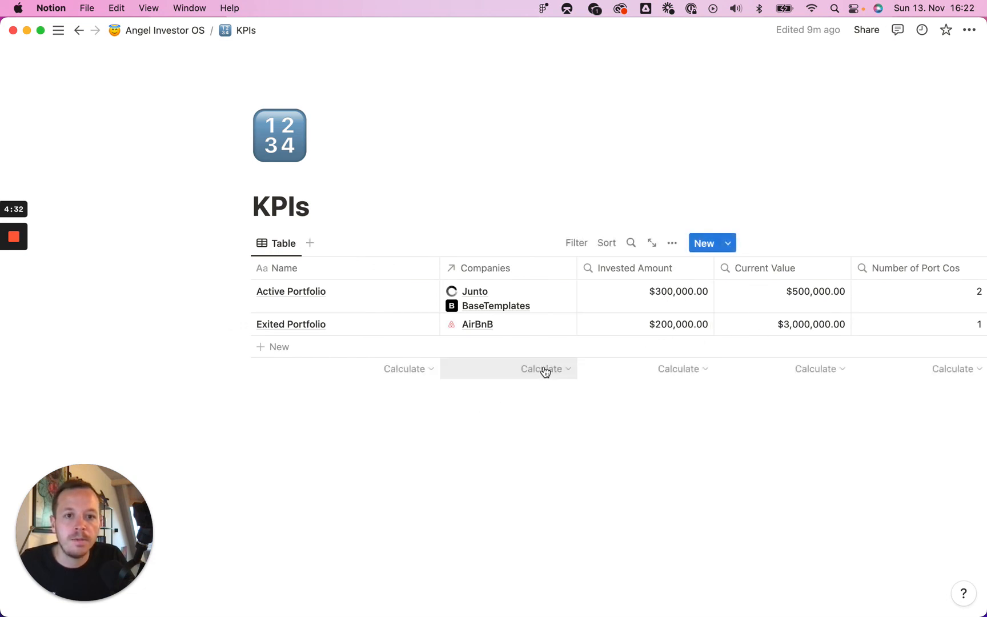
left_click(692, 371)
left_click(625, 255)
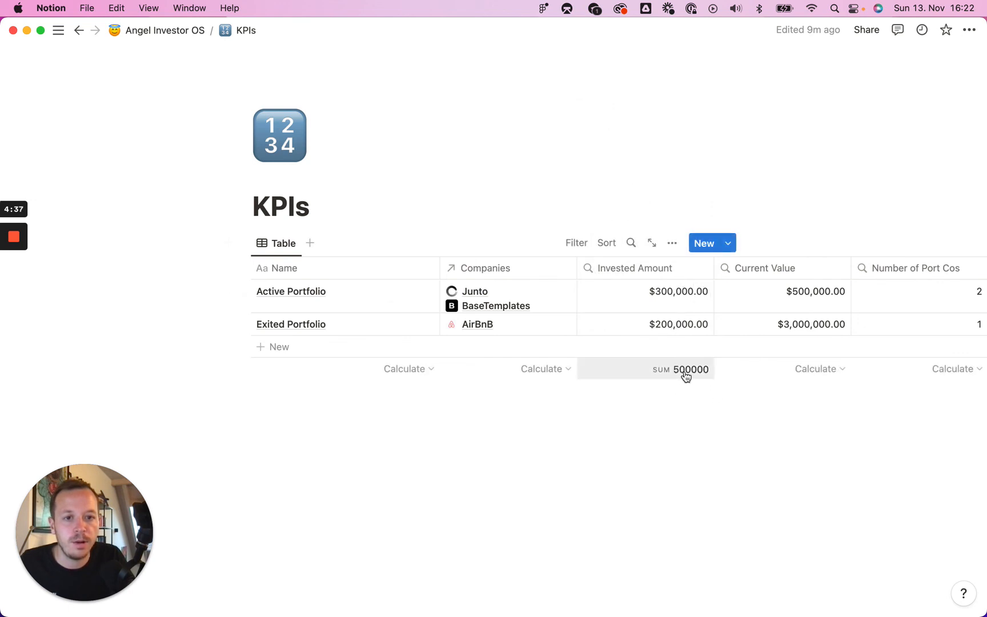
left_click(686, 371)
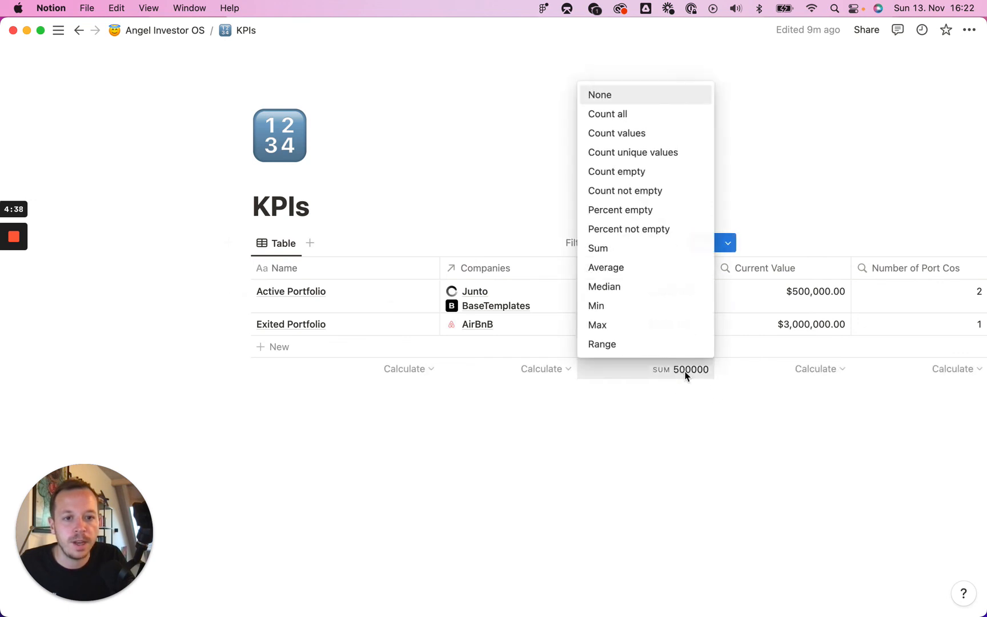
left_click(729, 446)
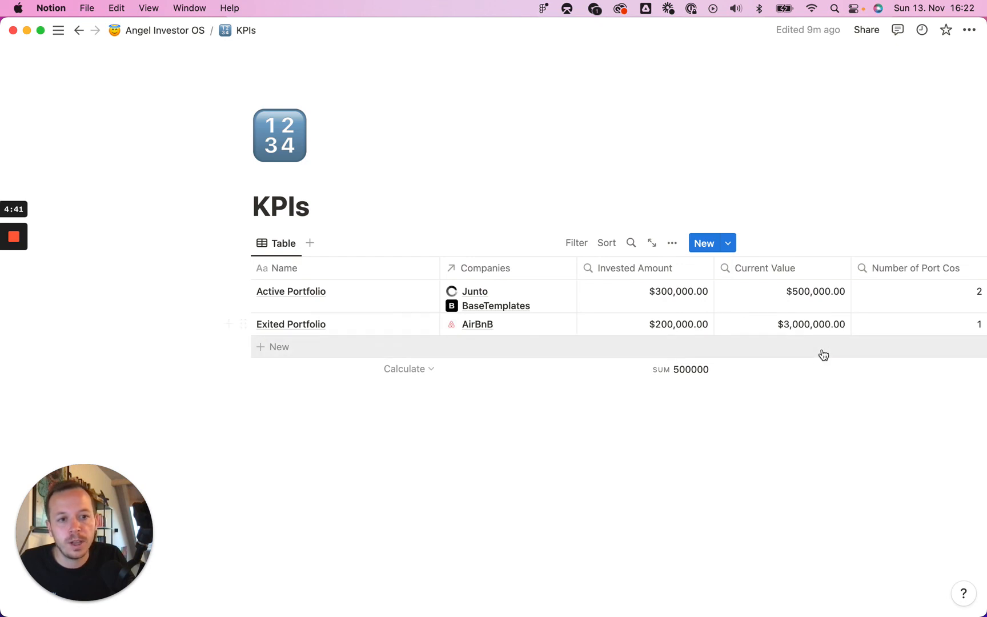
- Go to the Angel Investor OS page and move the KPIs & Data roadmap card from In Progress to Complete
scroll(823, 355, "right", 3)
scroll(823, 355, "left", 3)
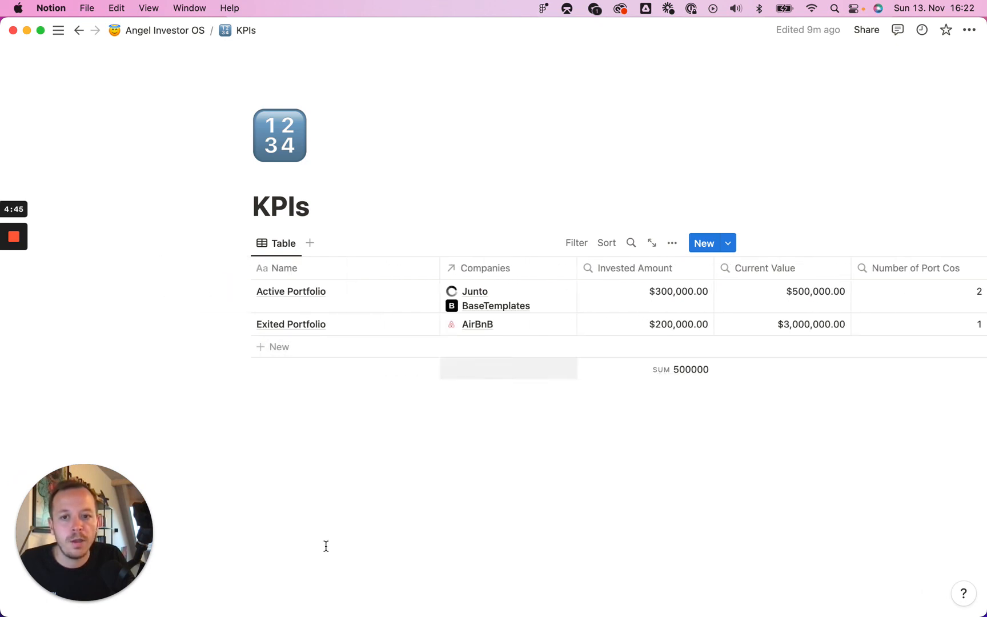
left_click(181, 37)
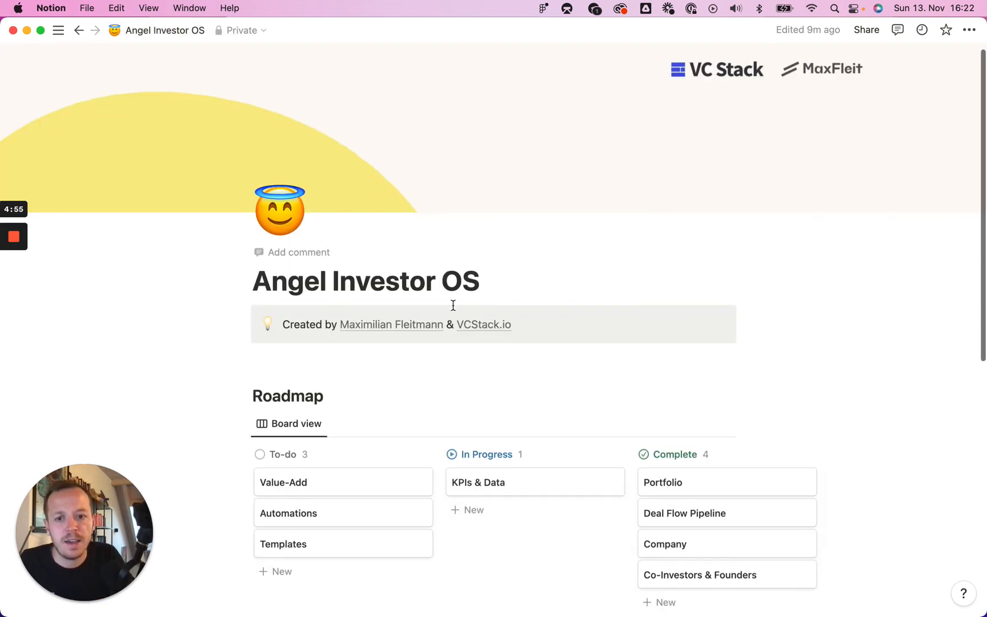
scroll(454, 306, "down", 10)
scroll(453, 305, "down", 2)
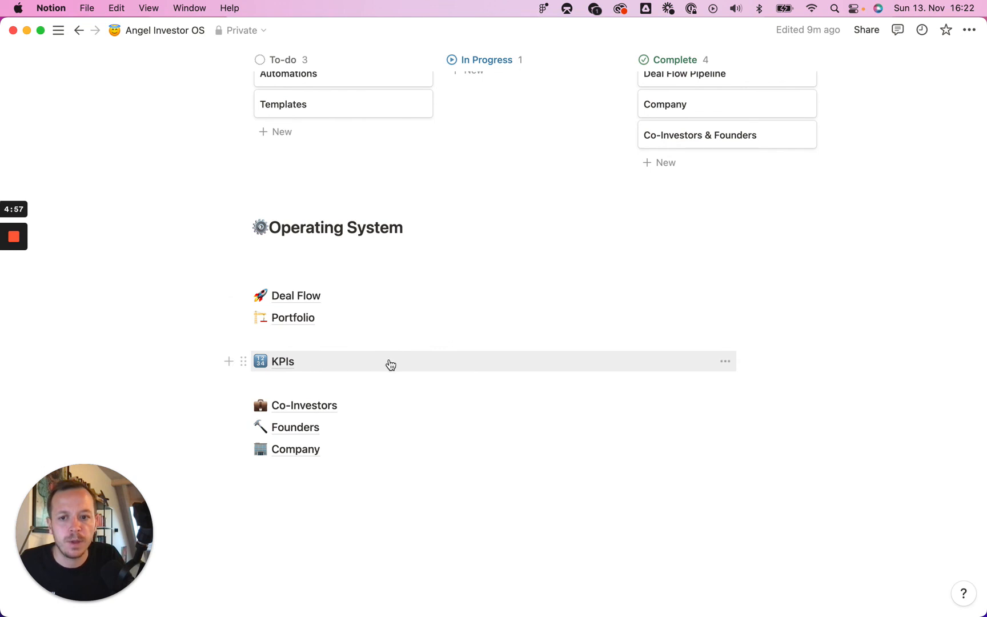
scroll(349, 363, "up", 2)
scroll(395, 258, "up", 2)
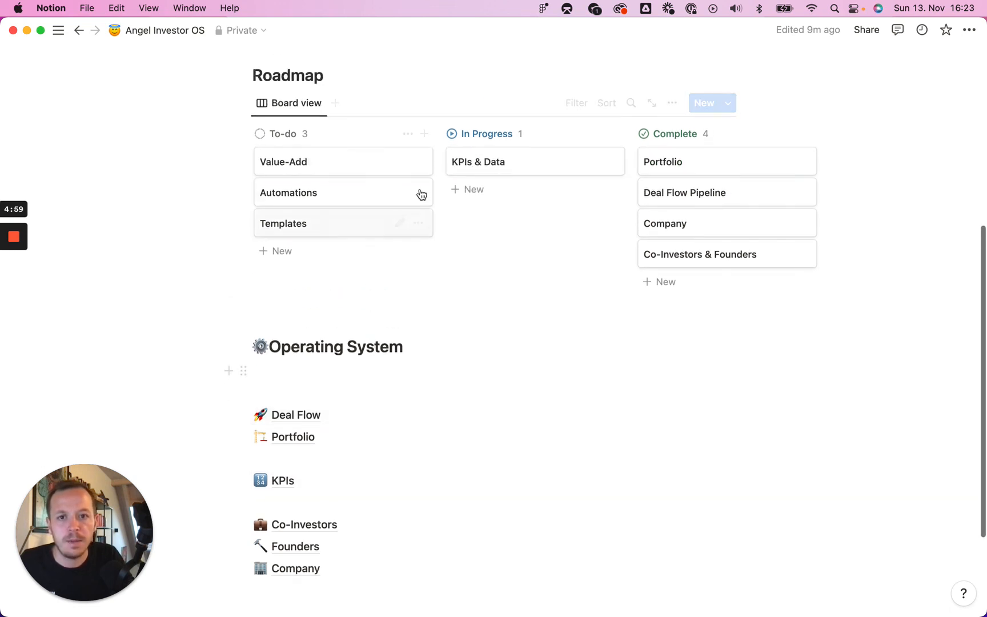
left_click_drag(481, 173, 708, 154)
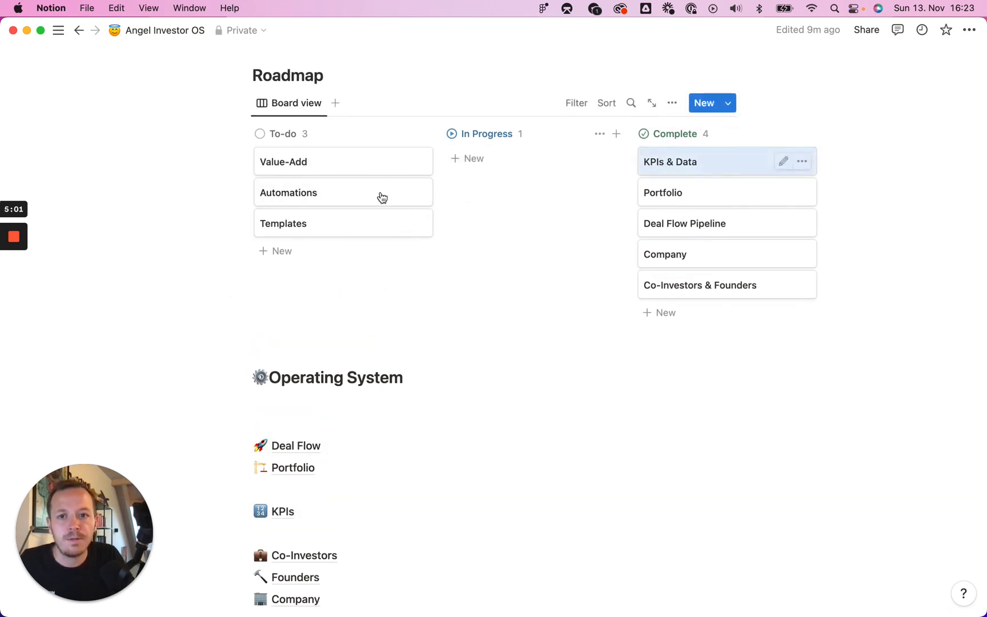